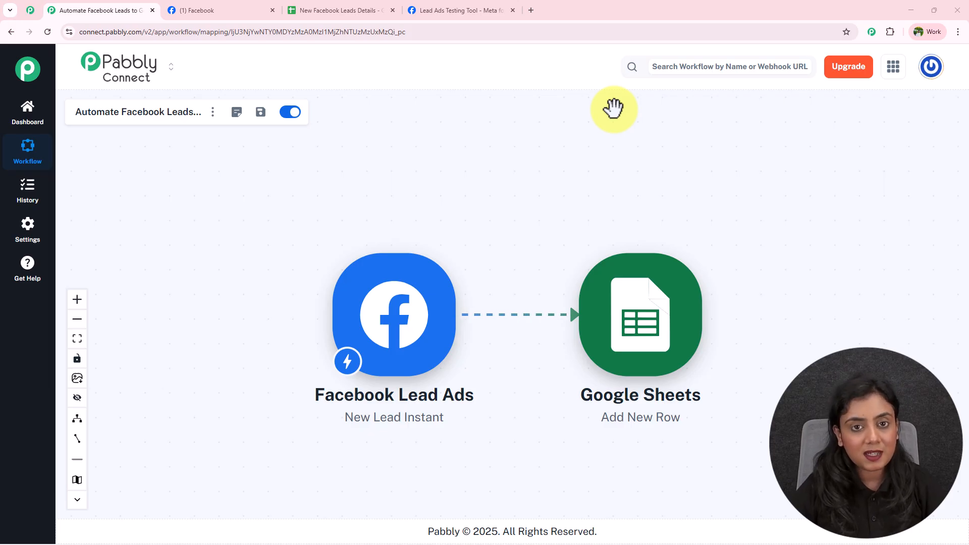
Switch from the Prime Properties Facebook page to the New Facebook Leads Details spreadsheet
left_click(229, 8)
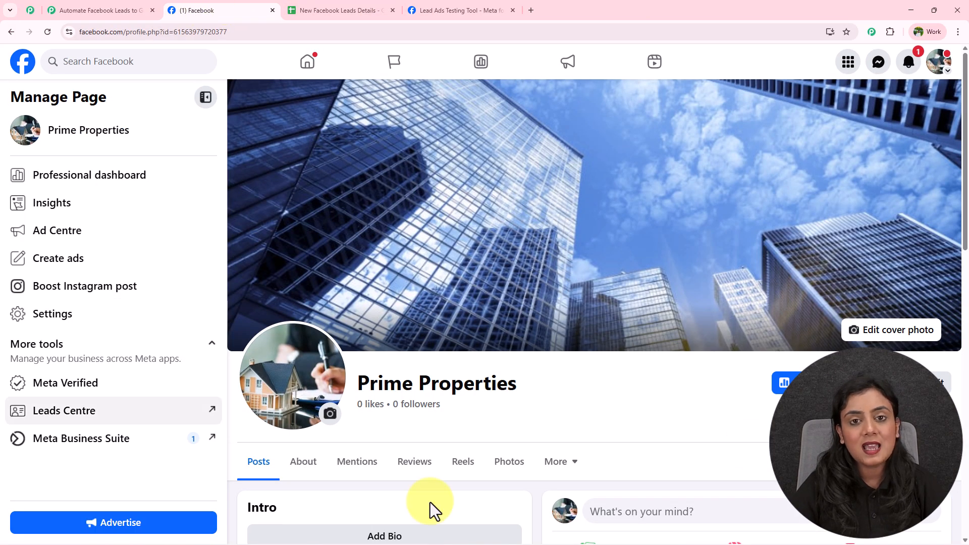
left_click(352, 6)
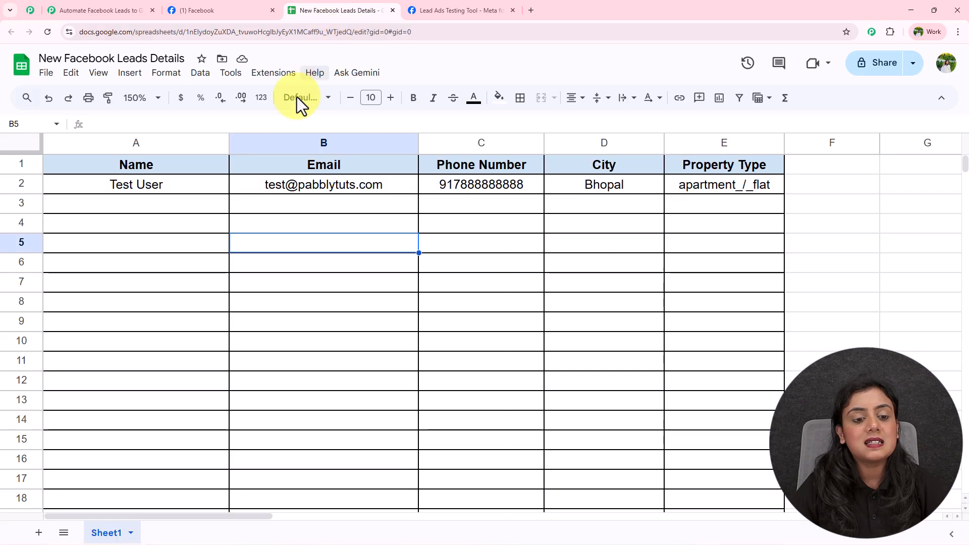
Highlight the existing test lead row, then go to the Meta Lead Ads Testing Tool
left_click_drag(119, 190, 665, 198)
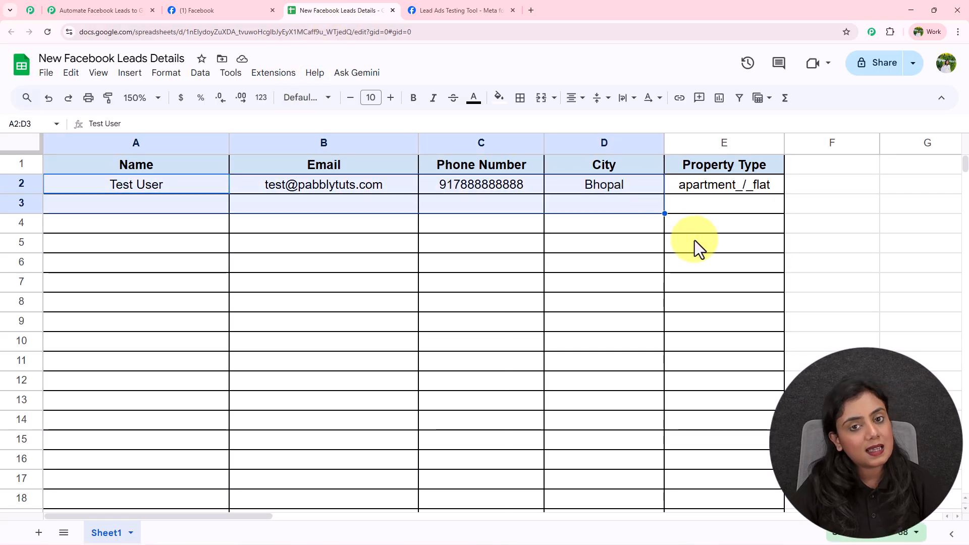
left_click(694, 240)
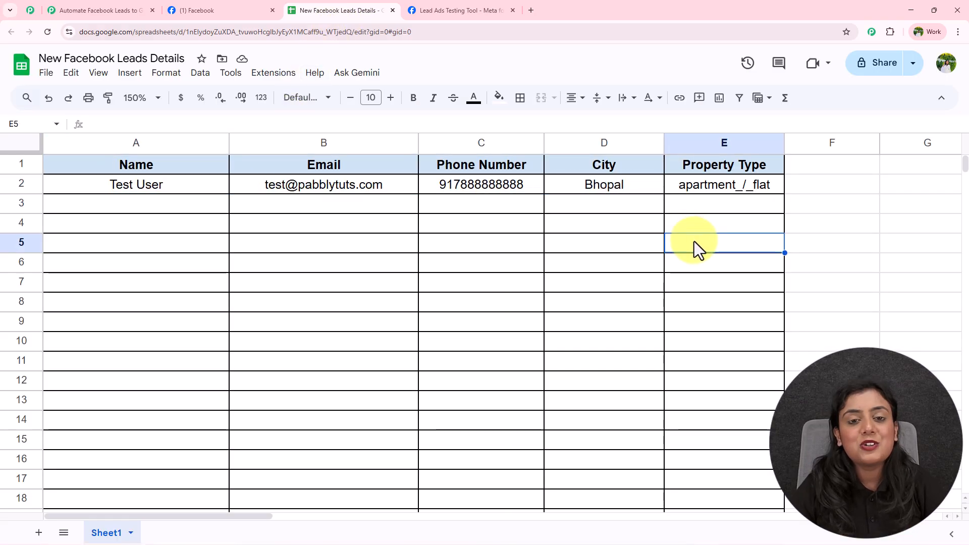
left_click(453, 6)
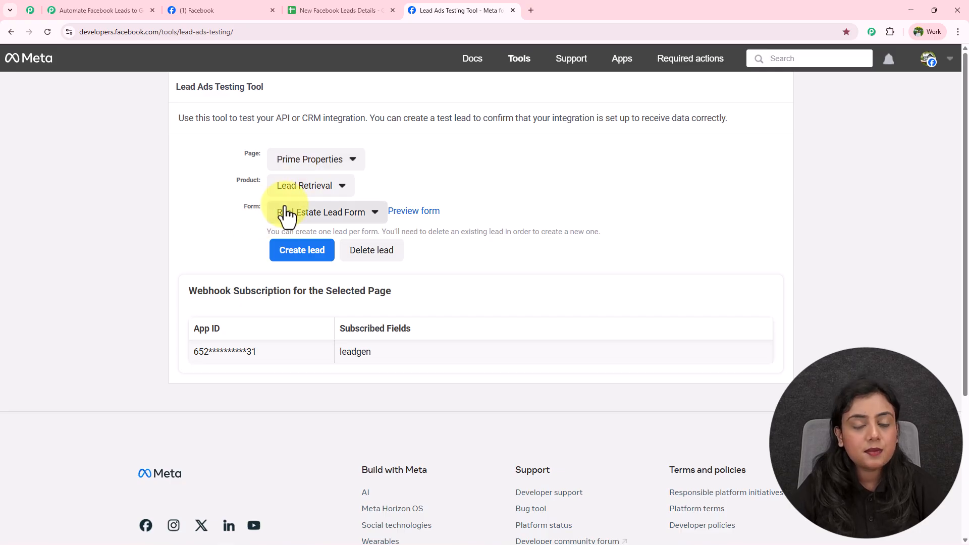
Preview the Real Estate Lead Form, pick Villa / Independent House and enter the lead's details with city Indore
left_click(405, 212)
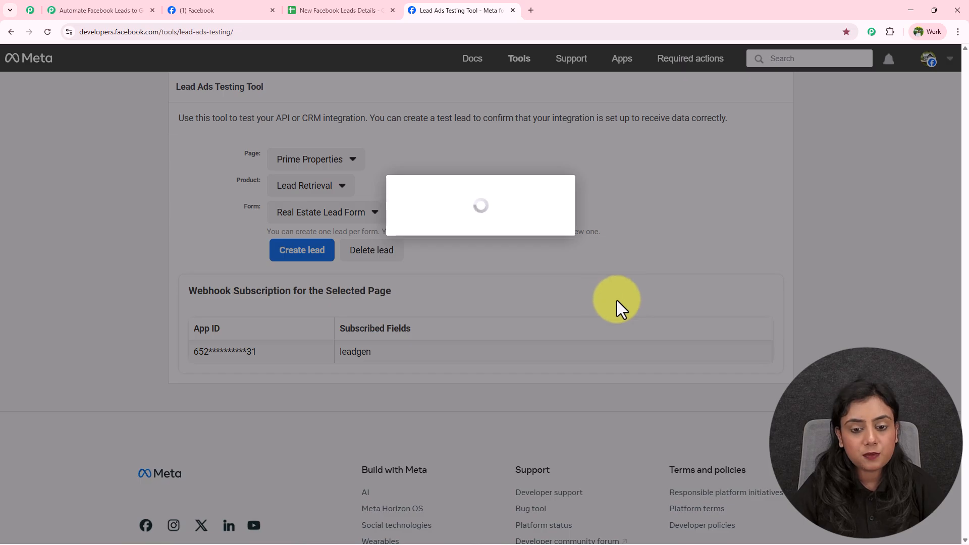
scroll(509, 245, "down", 2)
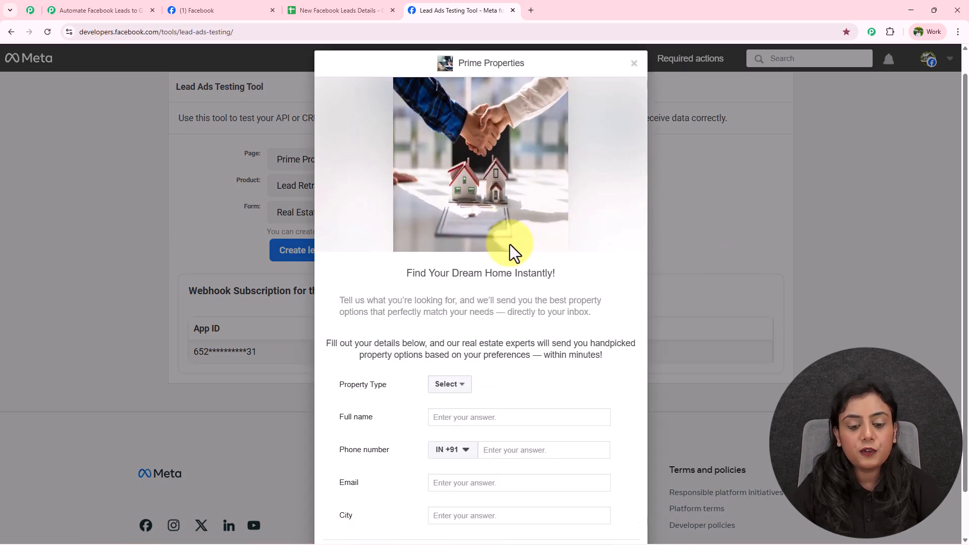
left_click(451, 334)
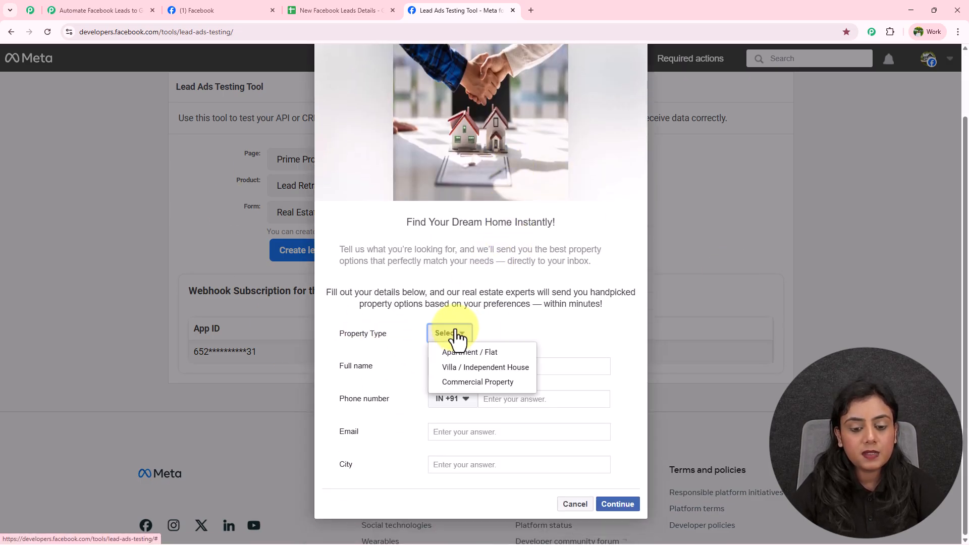
left_click(451, 367)
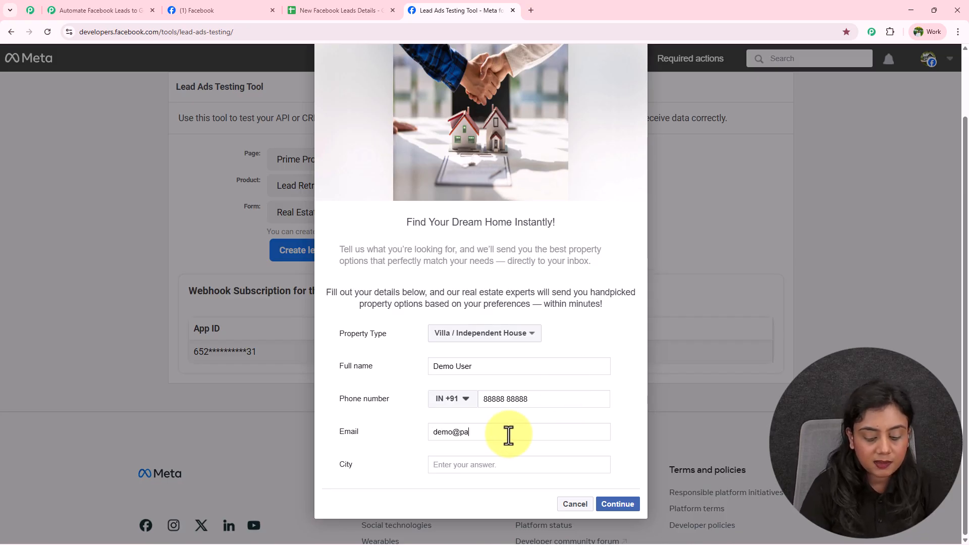
type("ts.com")
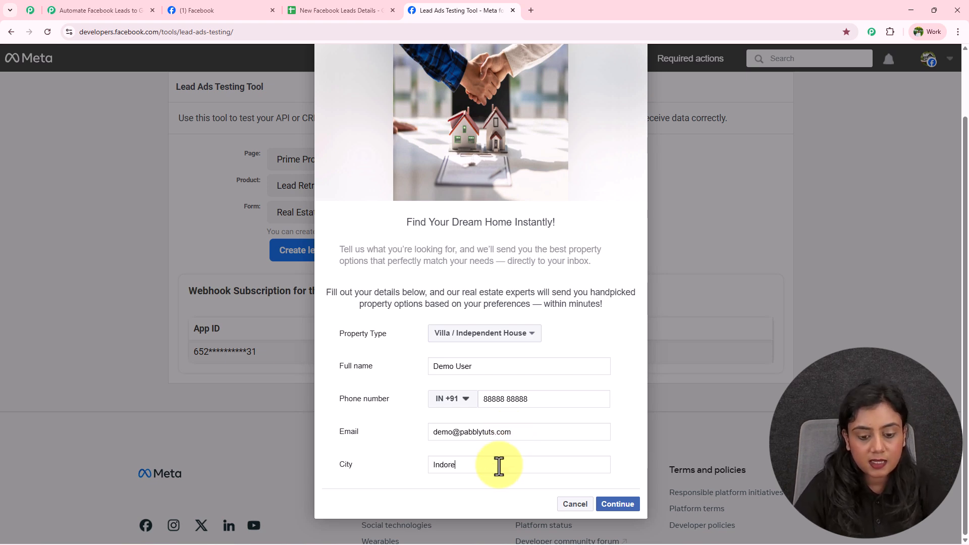
Continue past the terms step, submit the test lead, and return to the leads spreadsheet
left_click(611, 504)
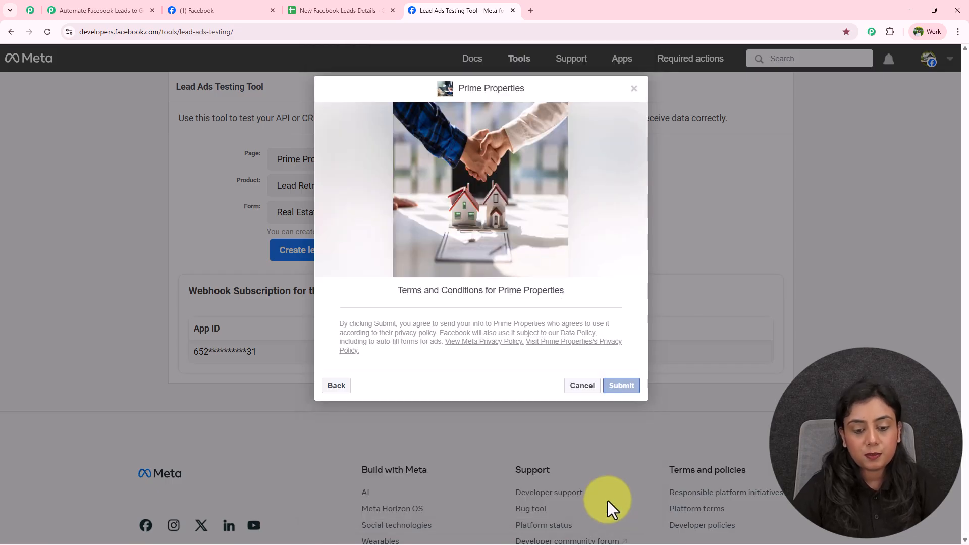
left_click(633, 388)
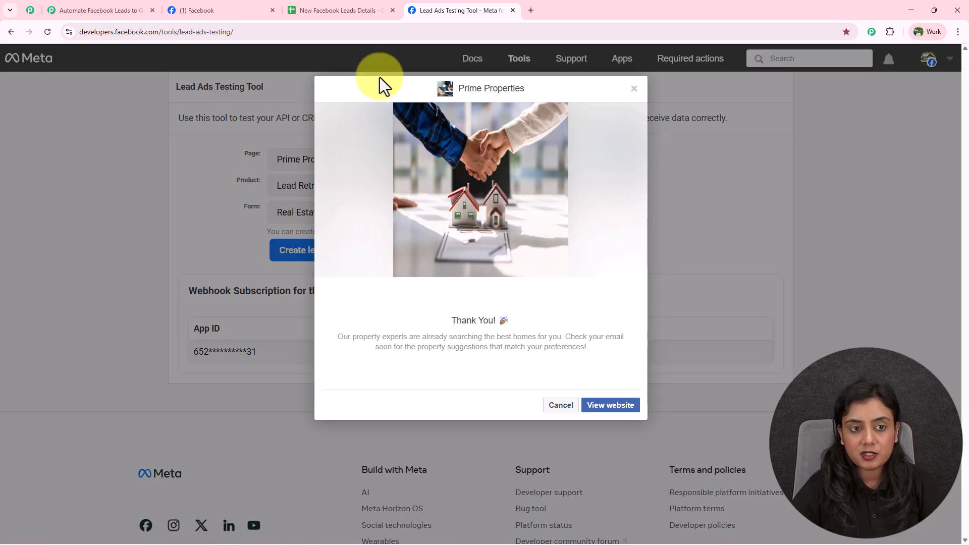
left_click(333, 8)
Select the new lead row and widen the Property Type column to fit its values
left_click_drag(107, 204, 738, 211)
left_click(742, 248)
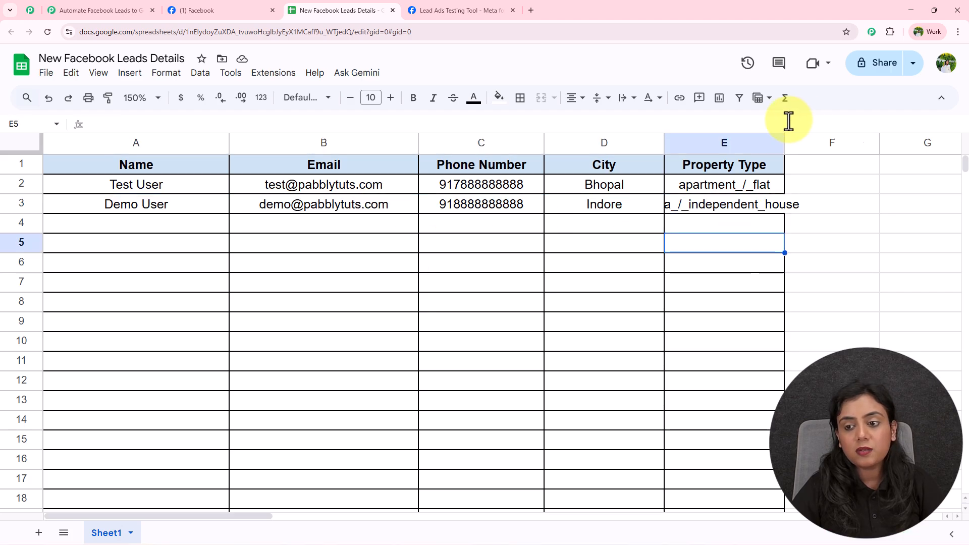
left_click_drag(783, 141, 901, 150)
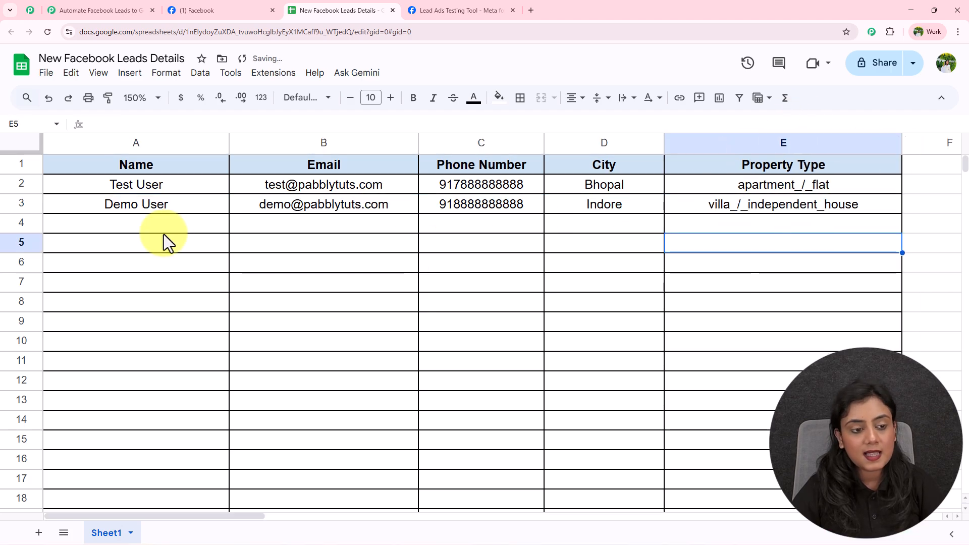
Inspect the new lead's name, e-mail, phone, city and property type, then go back to Pabbly Connect
left_click(173, 207)
left_click(342, 211)
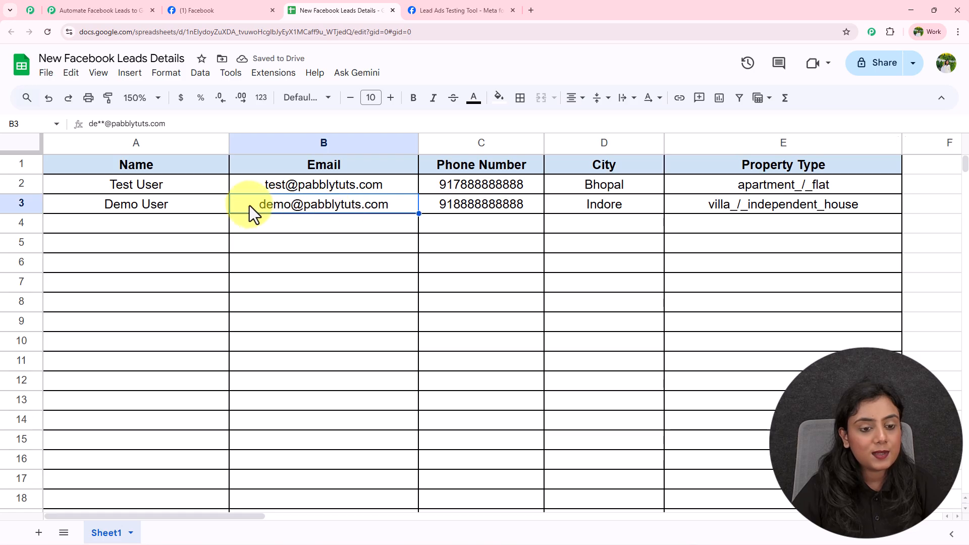
left_click(463, 208)
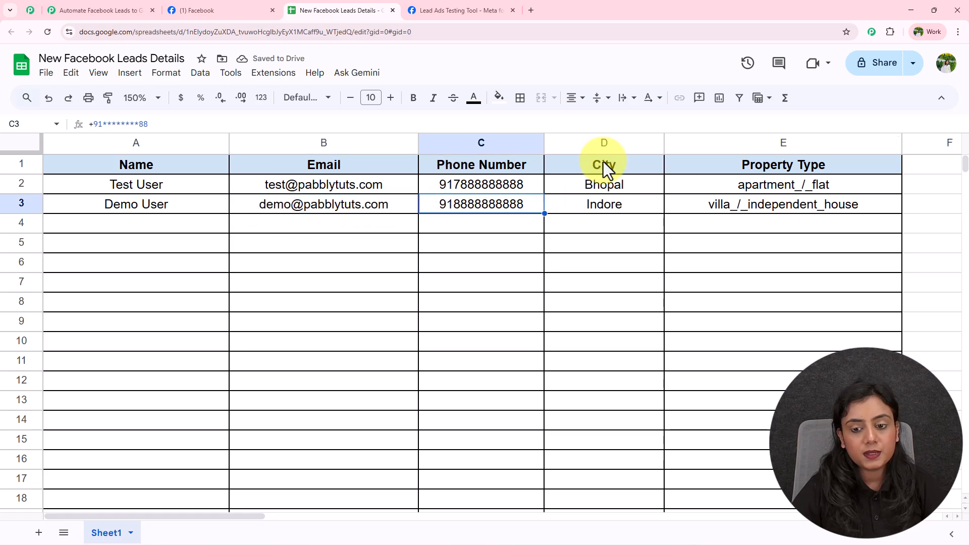
left_click(608, 204)
left_click(768, 203)
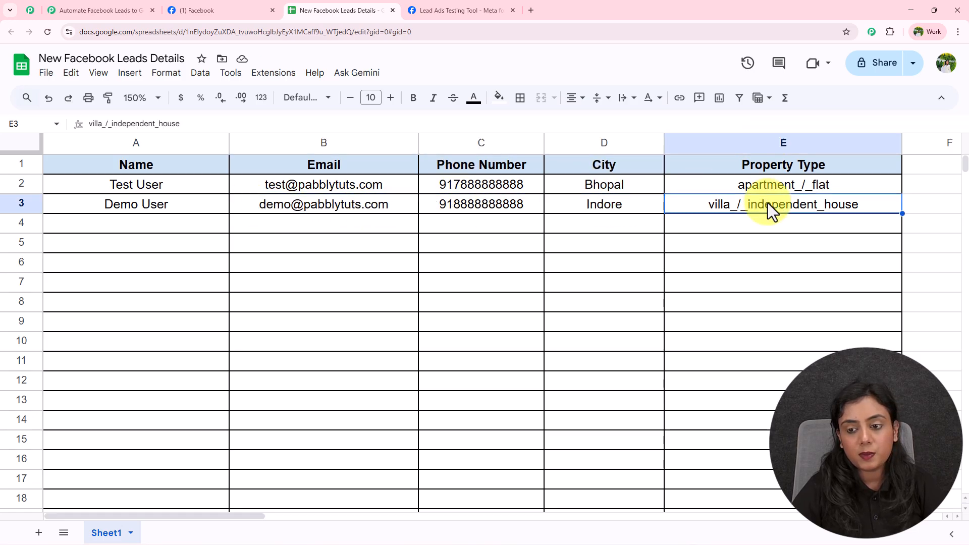
left_click(769, 274)
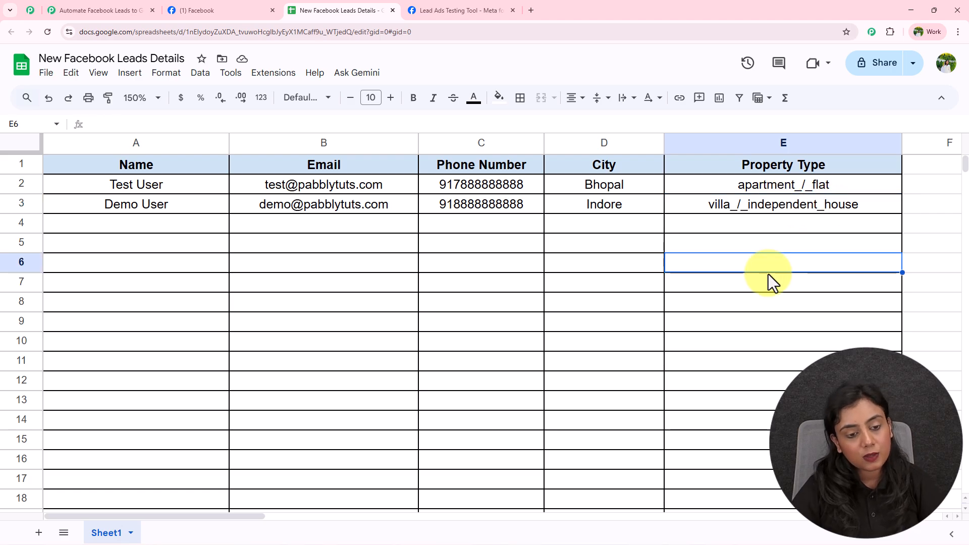
left_click_drag(123, 201, 606, 204)
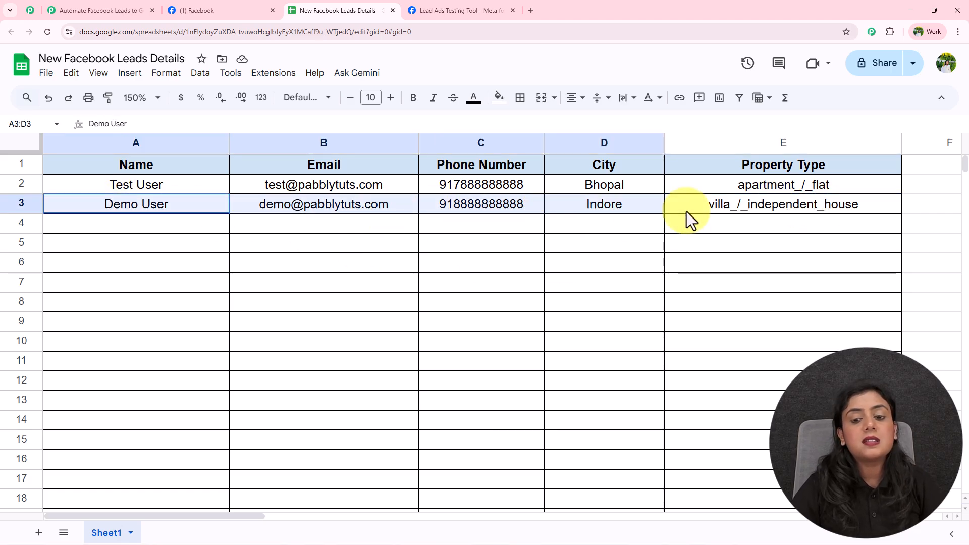
left_click(742, 263)
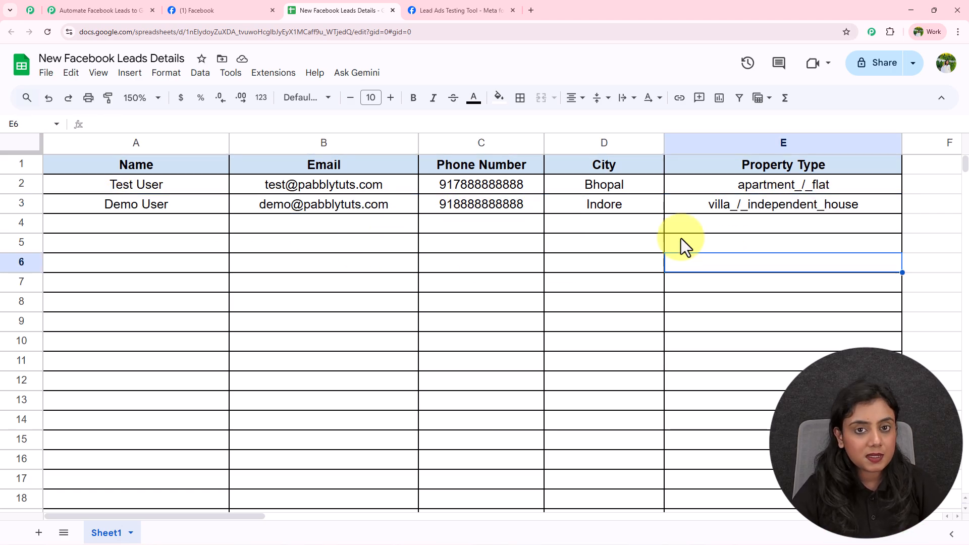
left_click(100, 10)
Close the Facebook Lead Ads to Google Sheets workflow tab and open a new browser tab
left_click_drag(396, 193, 396, 172)
mouse_move(399, 255)
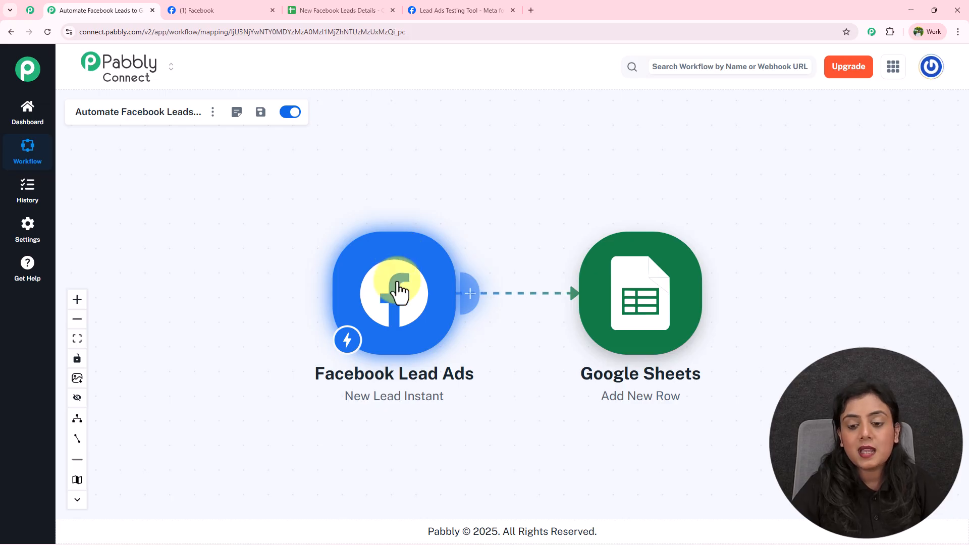
left_click(151, 10)
left_click(410, 10)
type("www.pabbly")
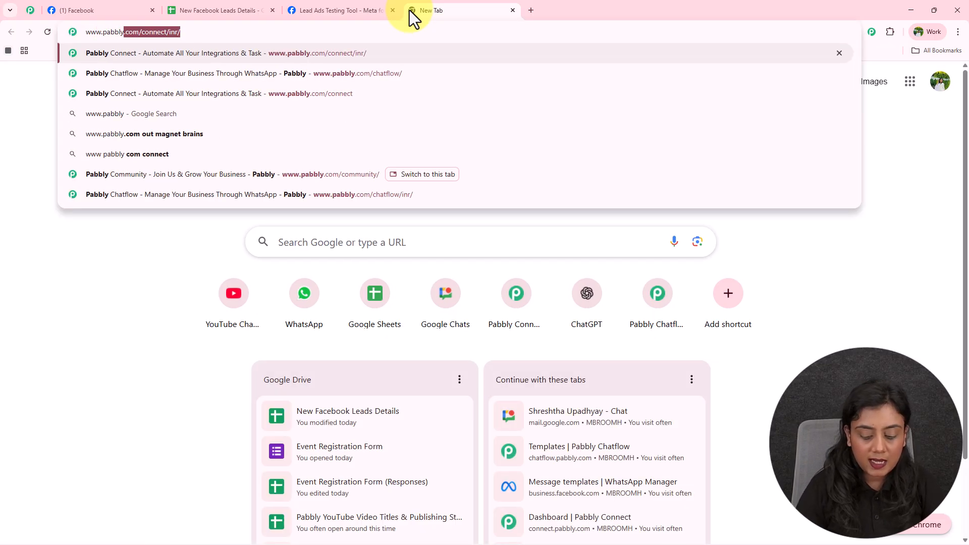
type(".com/connect")
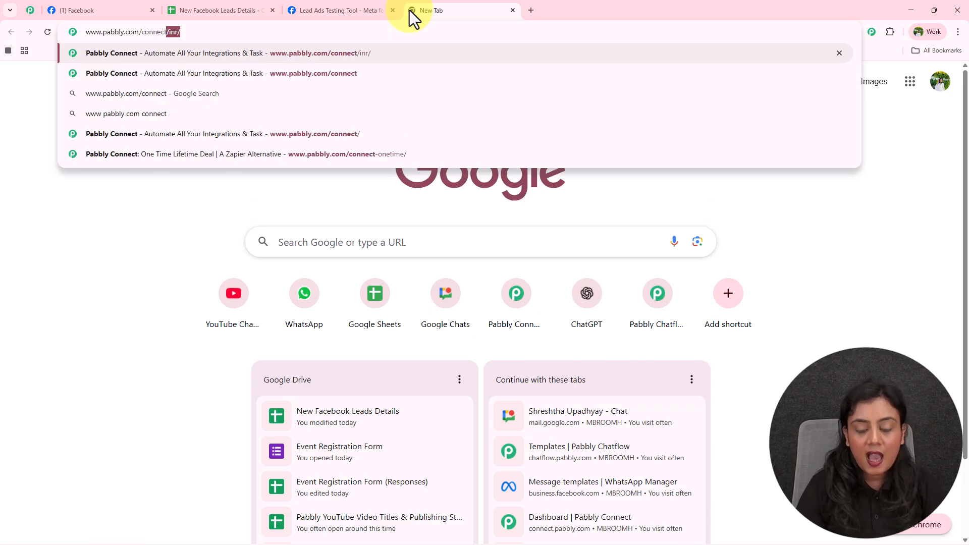
key("Return")
left_click_drag(442, 7, 47, 1)
left_click(32, 6)
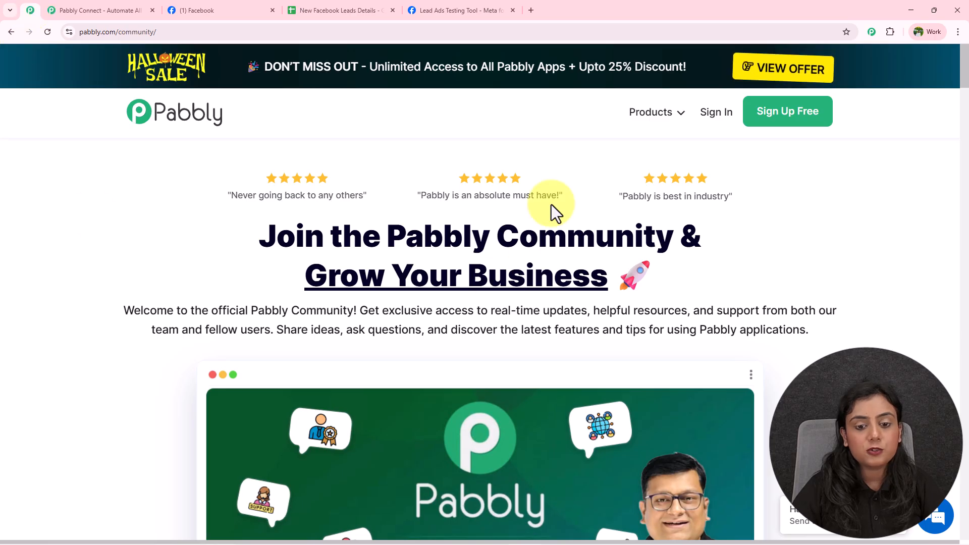
middle_click(944, 205)
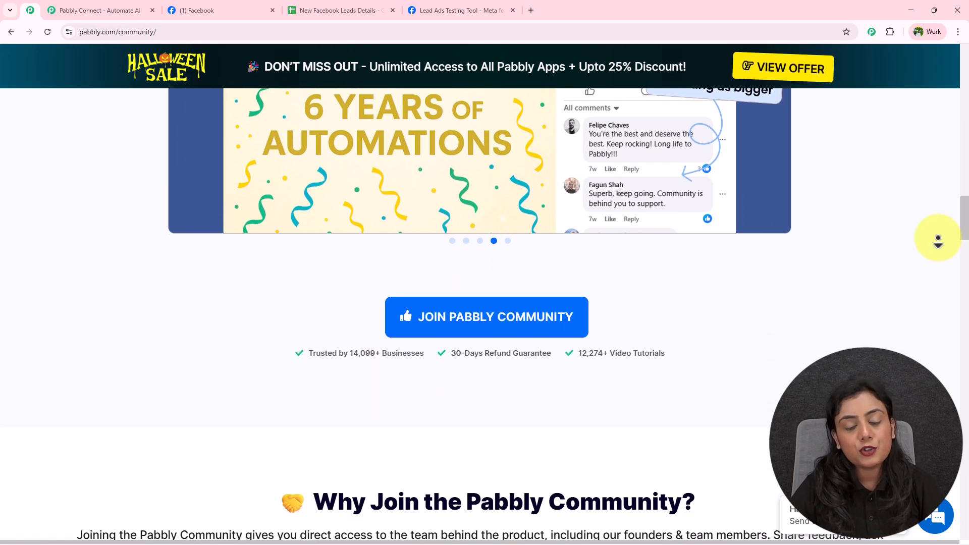
middle_click(943, 247)
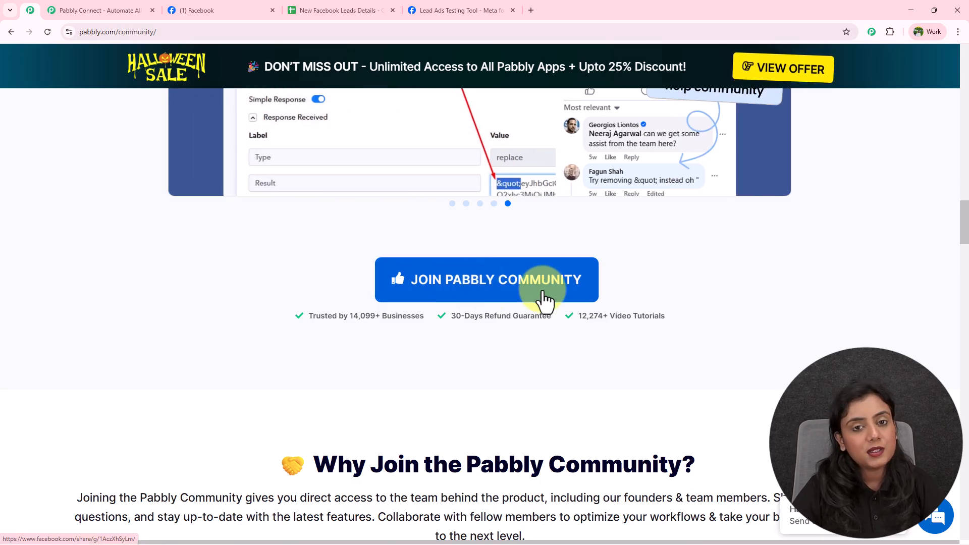
left_click(87, 10)
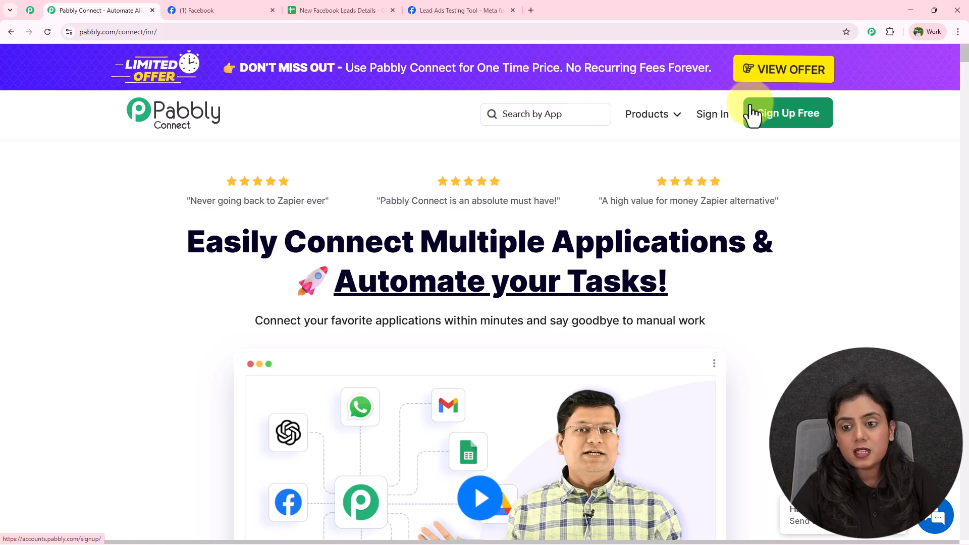
Open Pabbly Connect from the Pabbly apps list and start creating a new workflow
left_click(710, 117)
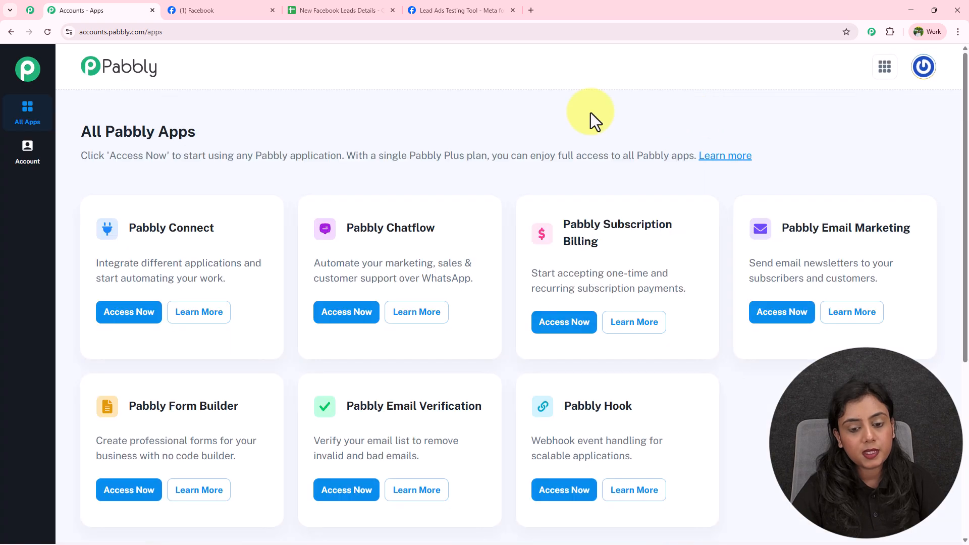
left_click_drag(135, 227, 219, 227)
left_click(130, 314)
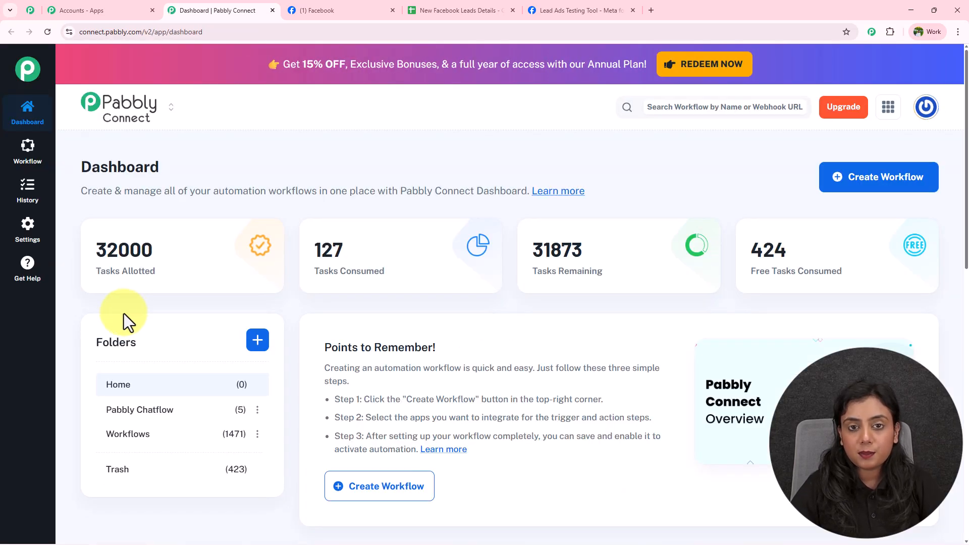
left_click(858, 181)
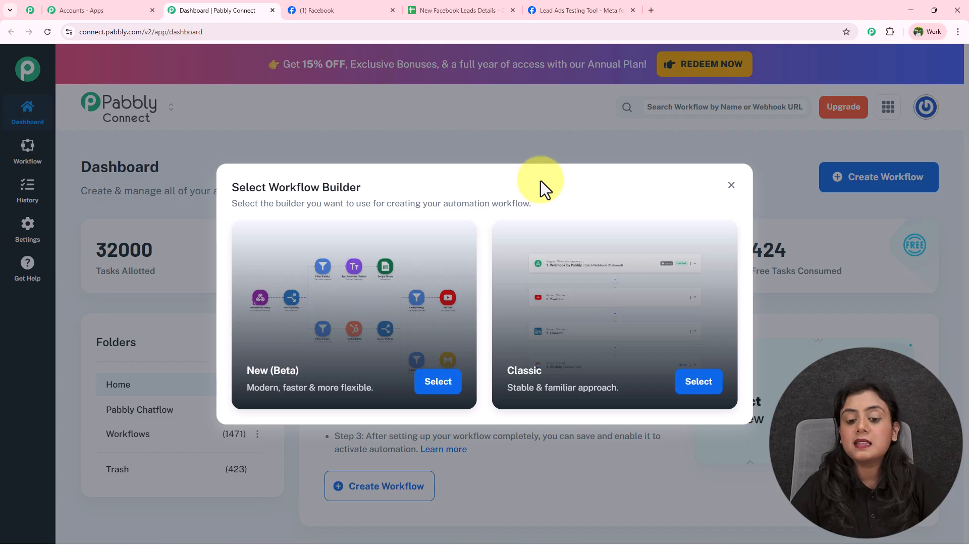
Choose the New (Beta) builder and name the workflow 'Automate Facebook Leads to Google Sheets for Real Estate Agents'
left_click(433, 389)
triple_click(404, 263)
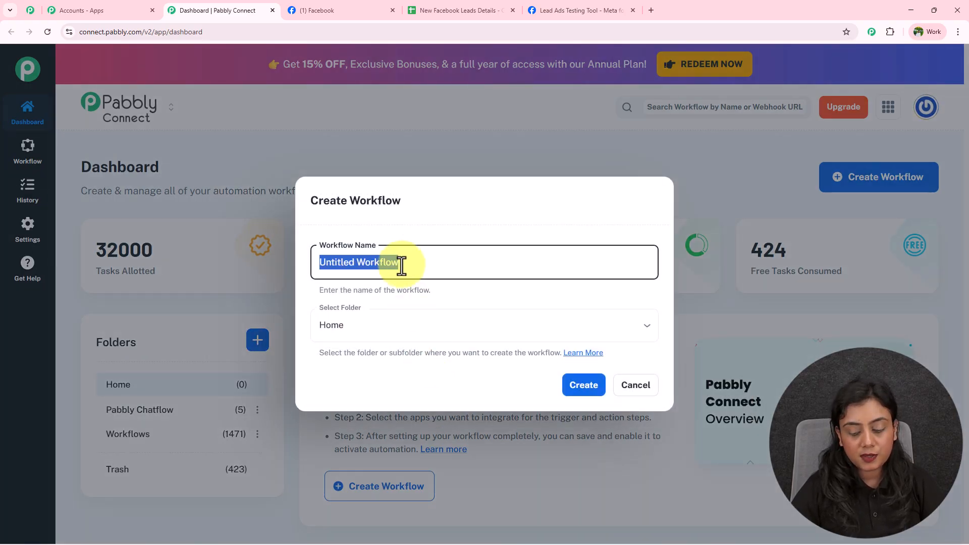
key("BackSpace")
type("Automate Facebook Leads to Google Sheets for Real Estate Agents")
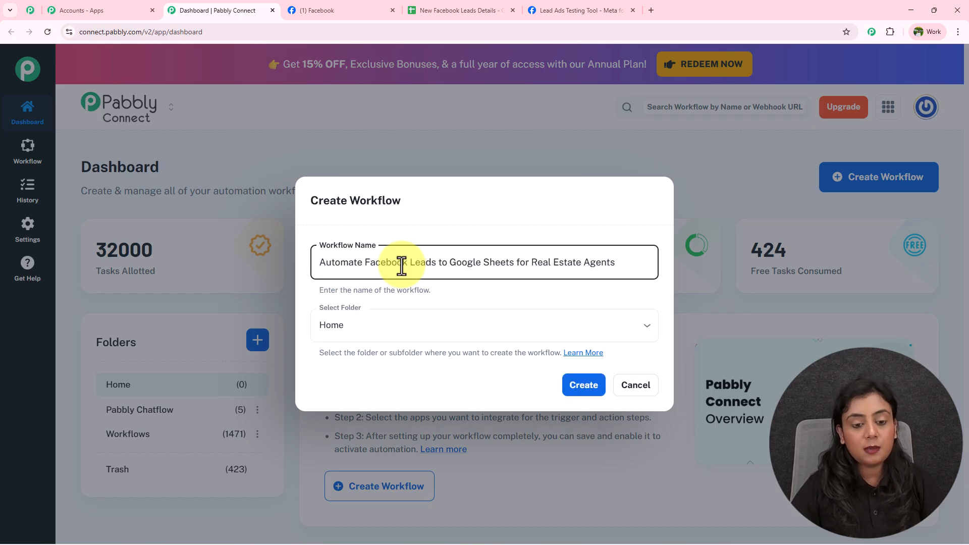
left_click_drag(326, 262, 608, 262)
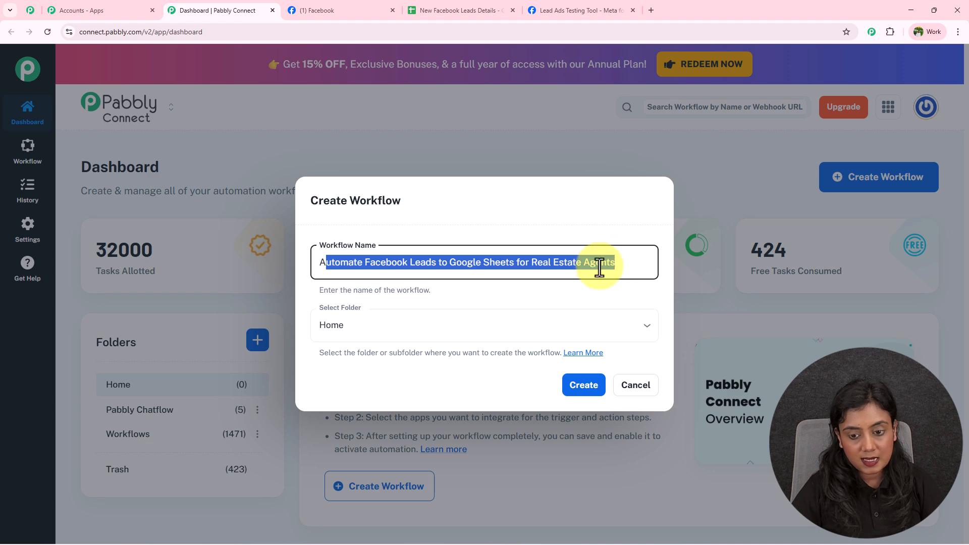
left_click(575, 298)
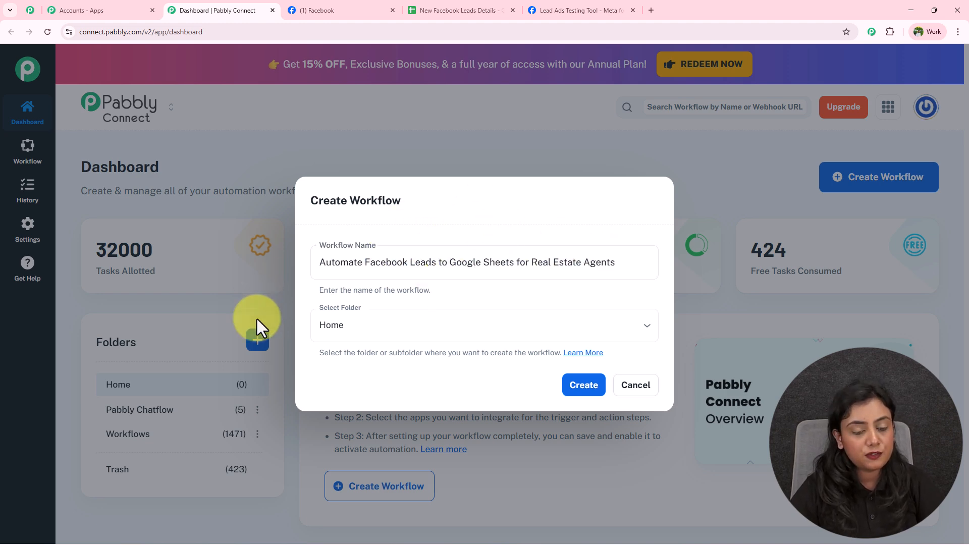
Place the workflow in the Workflows folder and create it
left_click(345, 338)
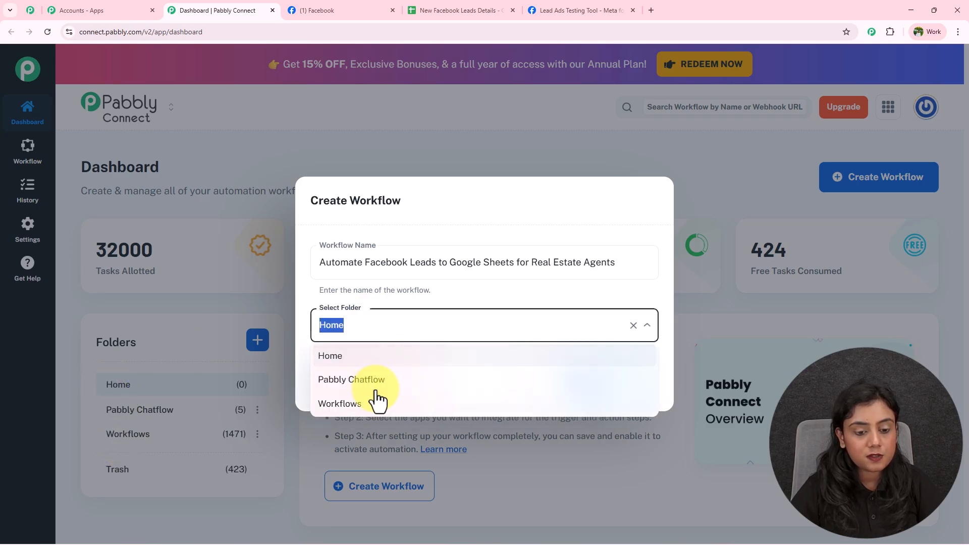
left_click(367, 408)
left_click(594, 394)
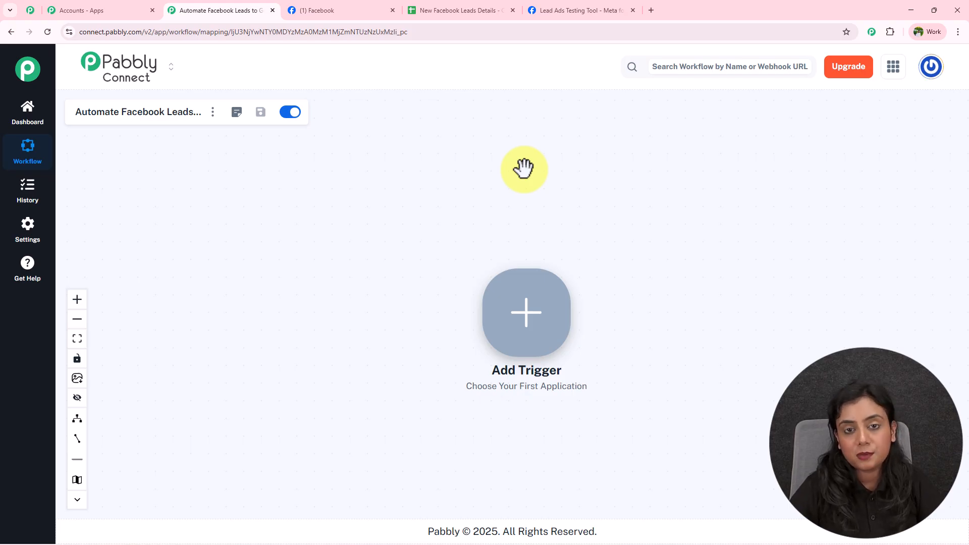
Set the trigger to Facebook Lead Ads with the New Lead Instant event and begin adding a new connection
left_click(545, 317)
type("Facebook")
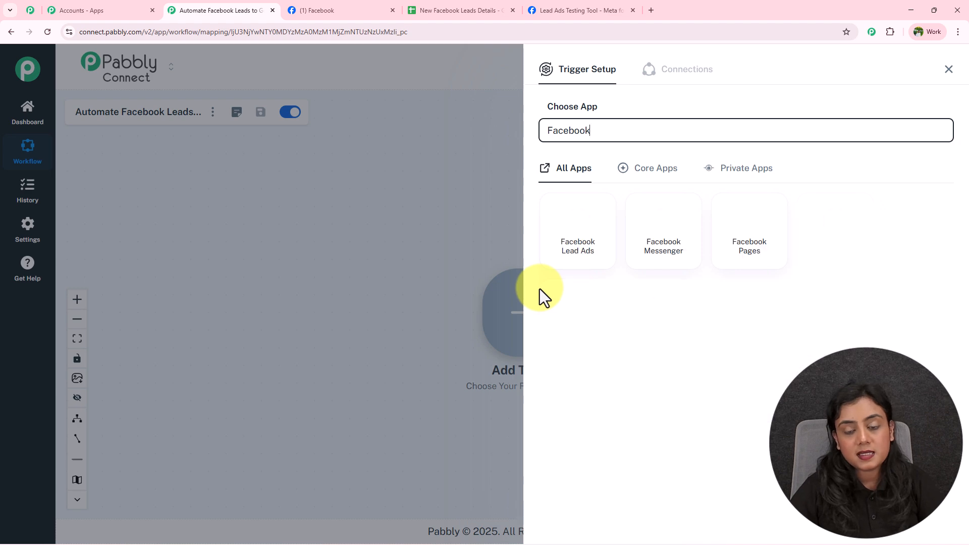
left_click(574, 252)
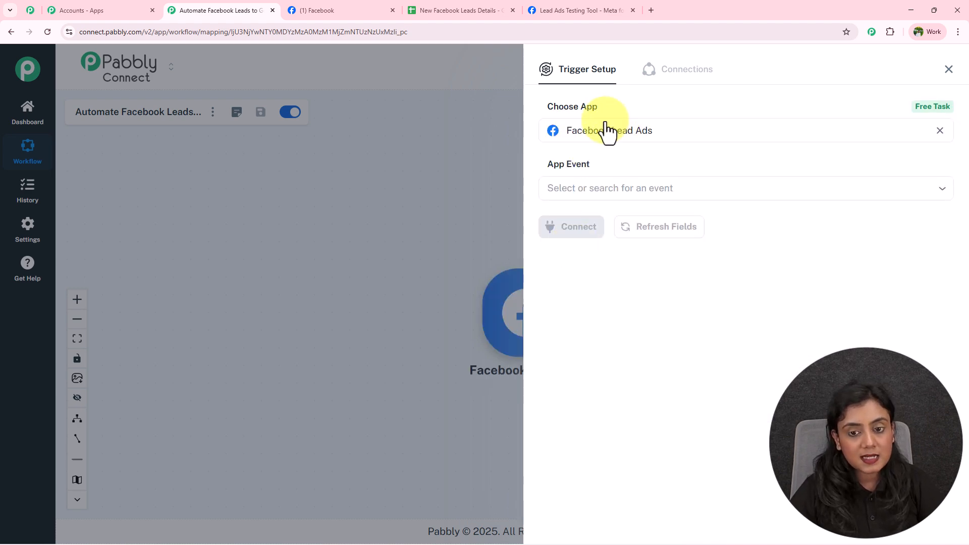
left_click(608, 190)
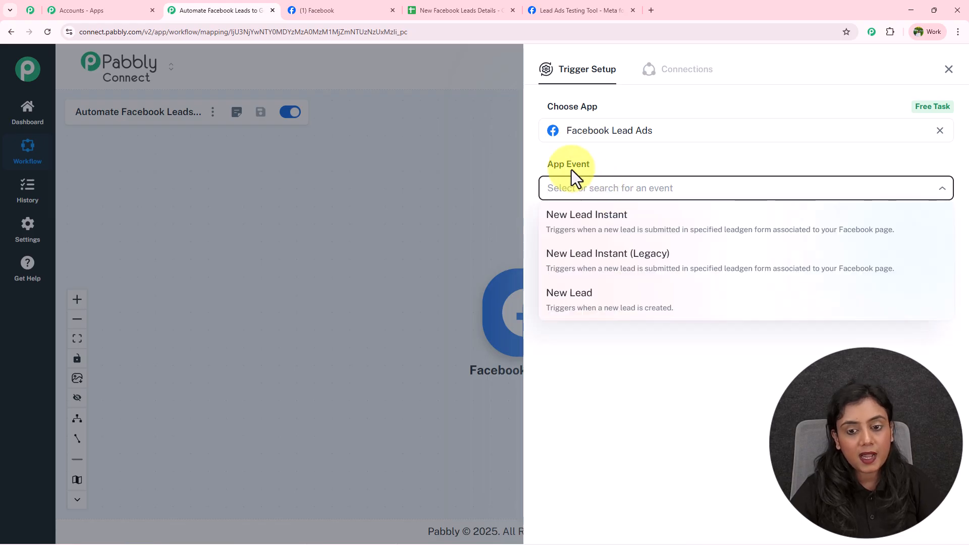
left_click(586, 217)
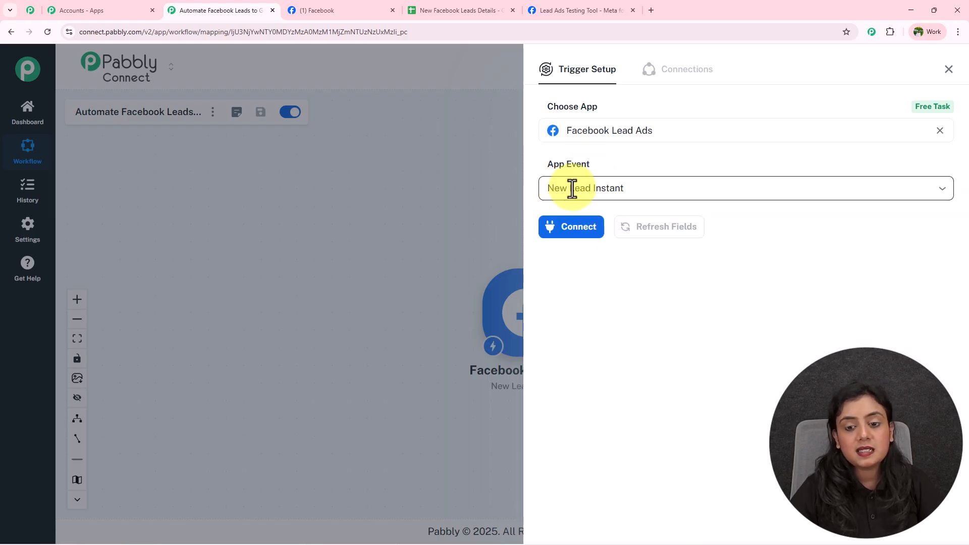
left_click(594, 230)
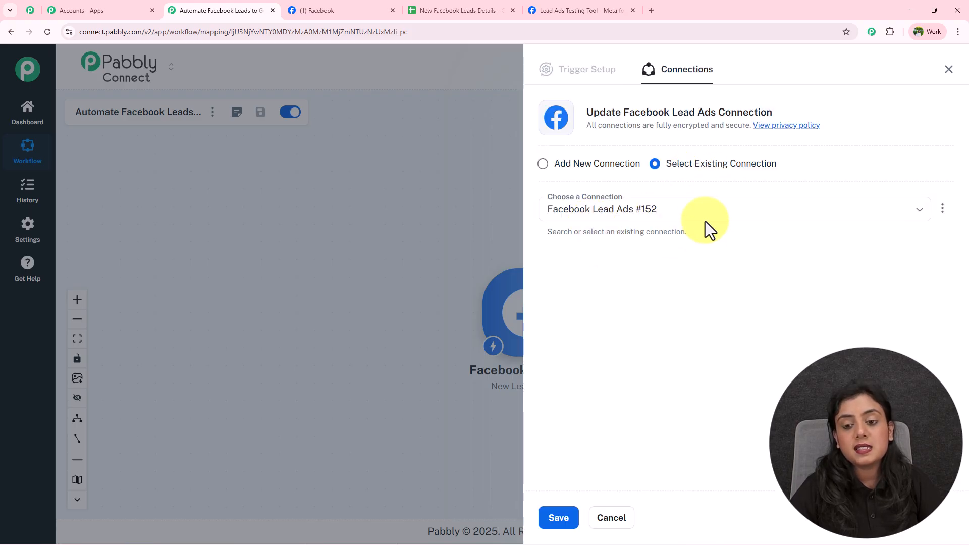
left_click(560, 169)
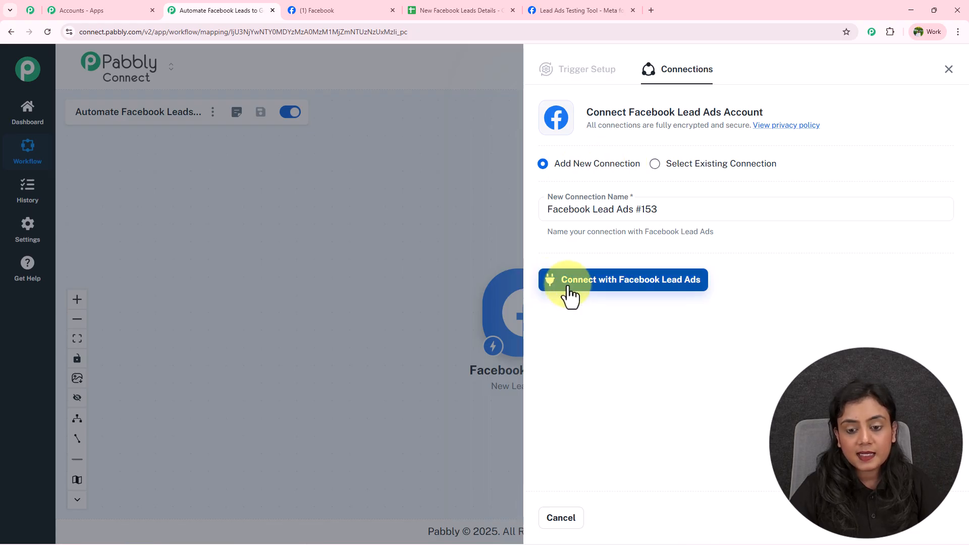
Connect with Facebook Lead Ads and approve access for the required account in the Facebook popup
left_click(639, 287)
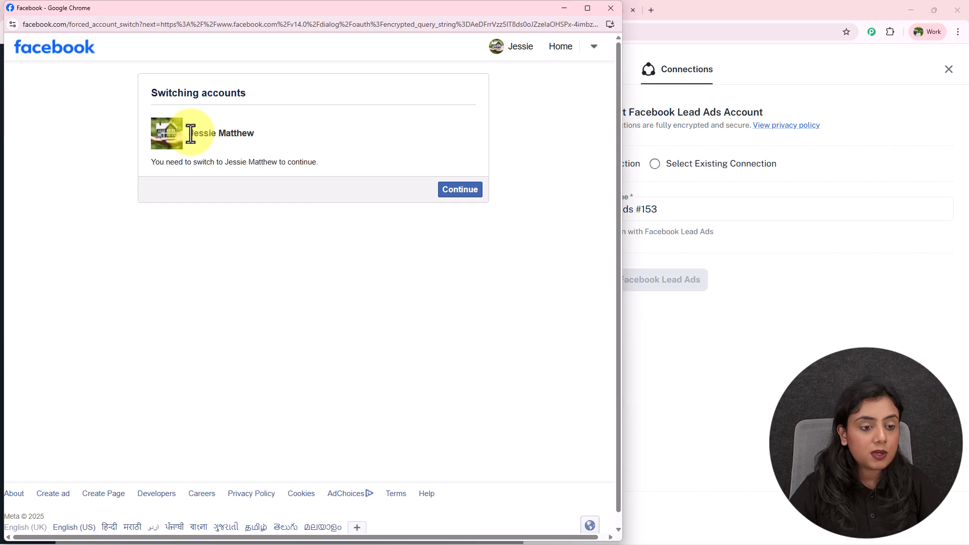
left_click_drag(190, 134, 275, 142)
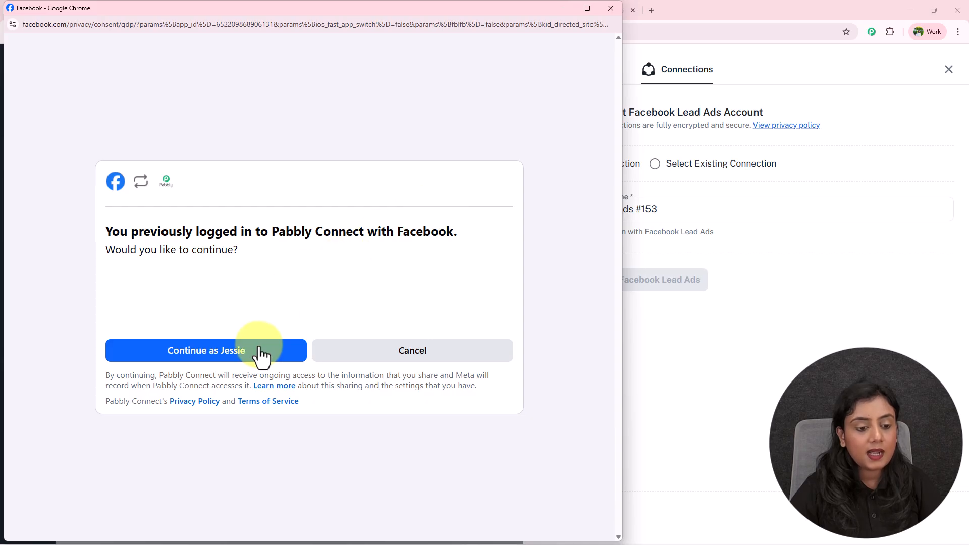
left_click(256, 352)
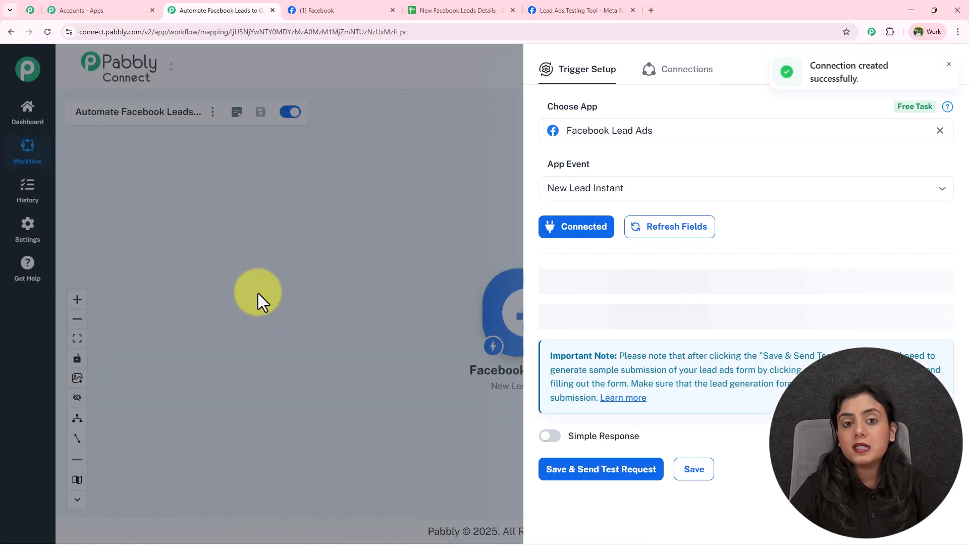
Check the Prime Properties page name on Facebook
left_click(339, 8)
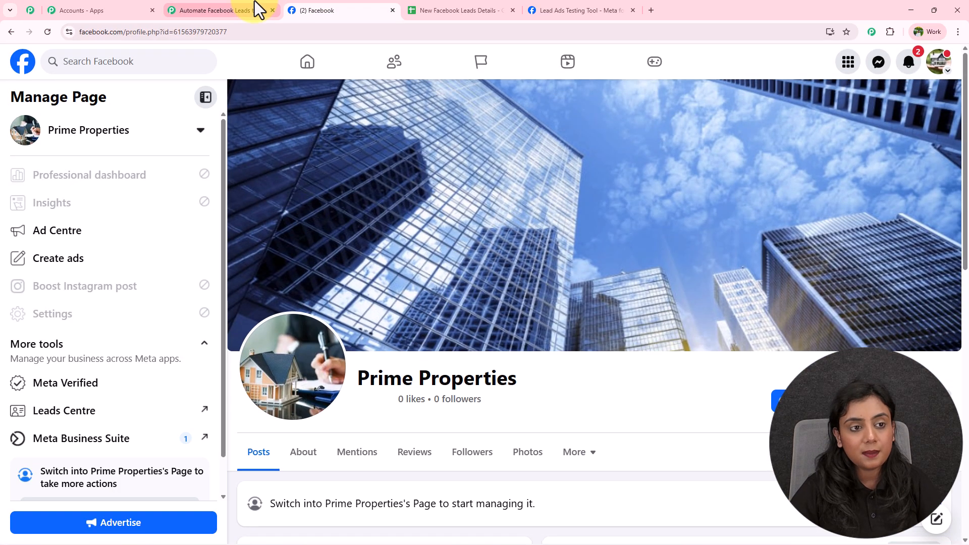
left_click(254, 4)
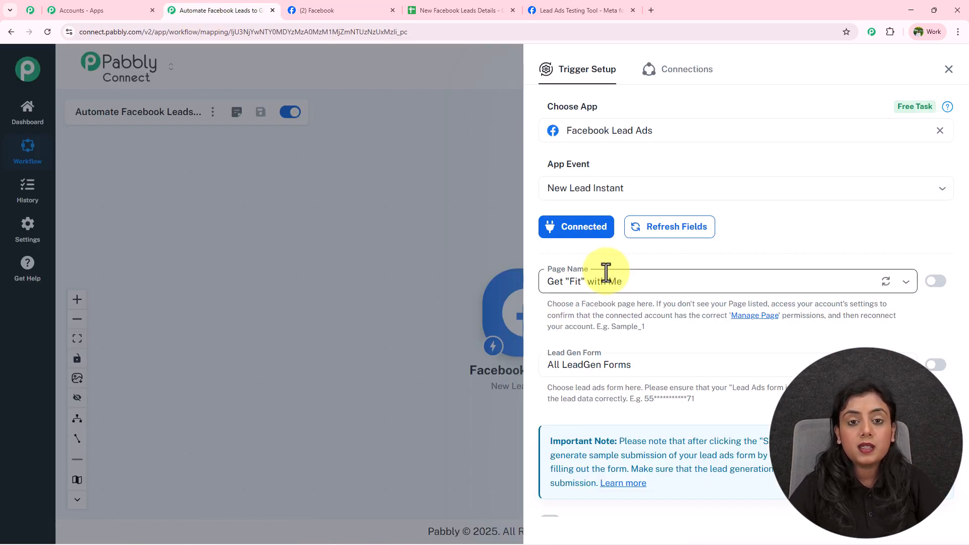
left_click(325, 6)
left_click_drag(357, 373, 592, 396)
left_click(594, 396)
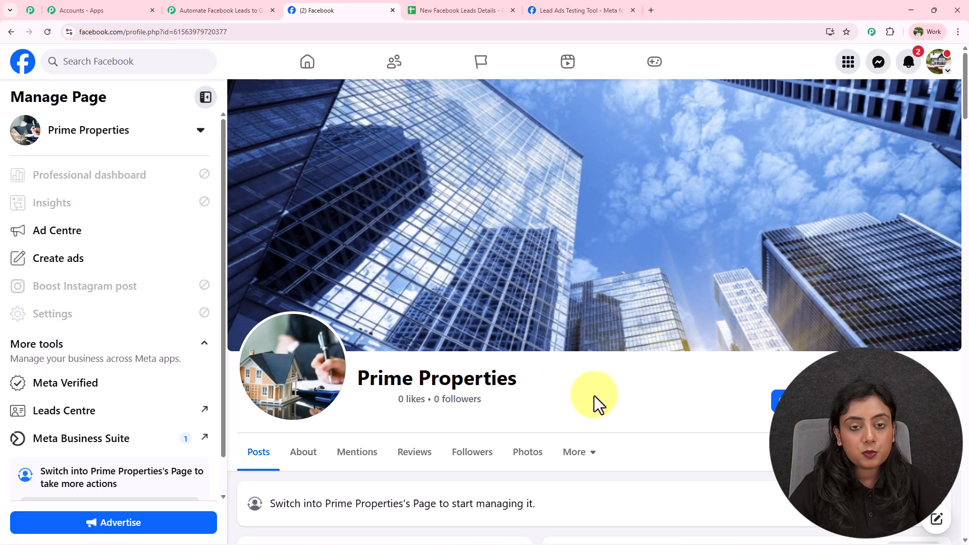
left_click(226, 8)
Select the Prime Properties page and the Real Estate Lead Form in the trigger
left_click(654, 286)
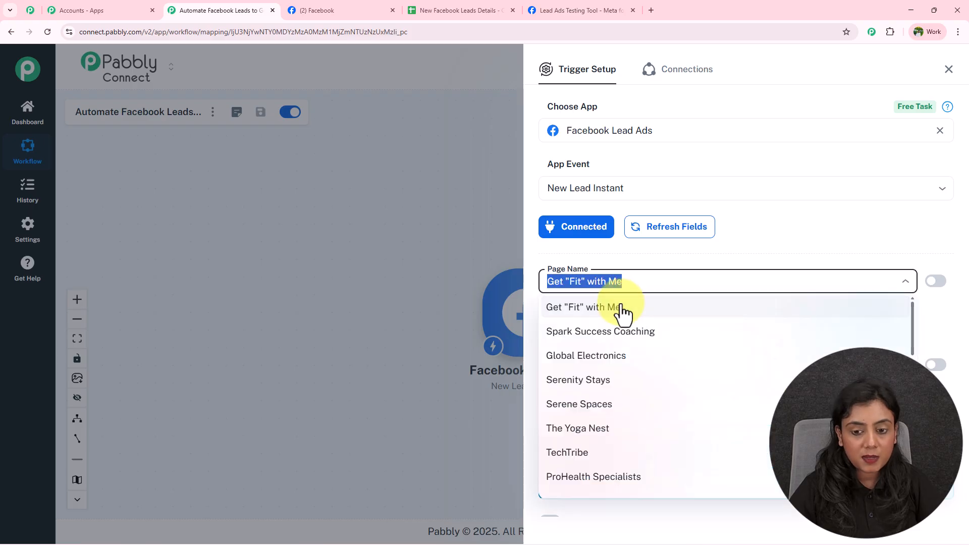
type("pr")
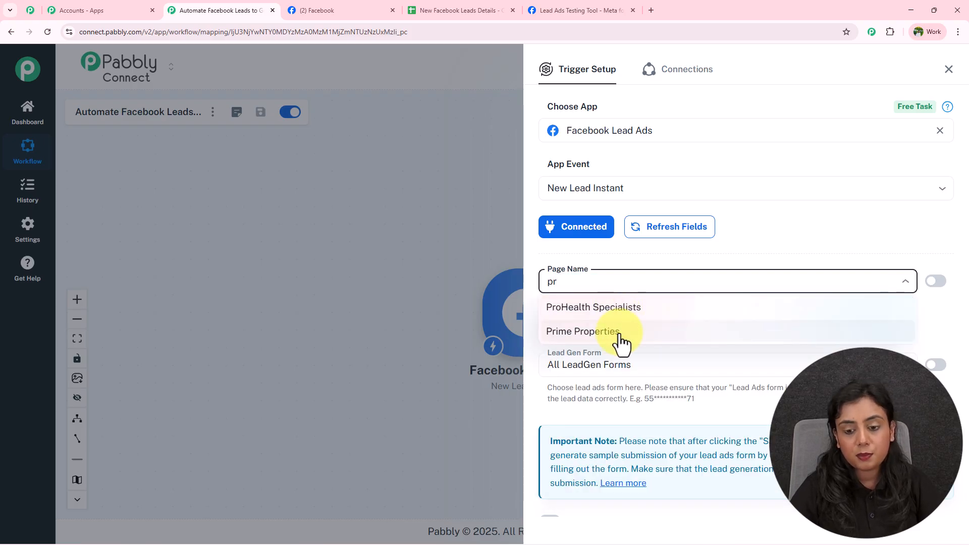
left_click(617, 332)
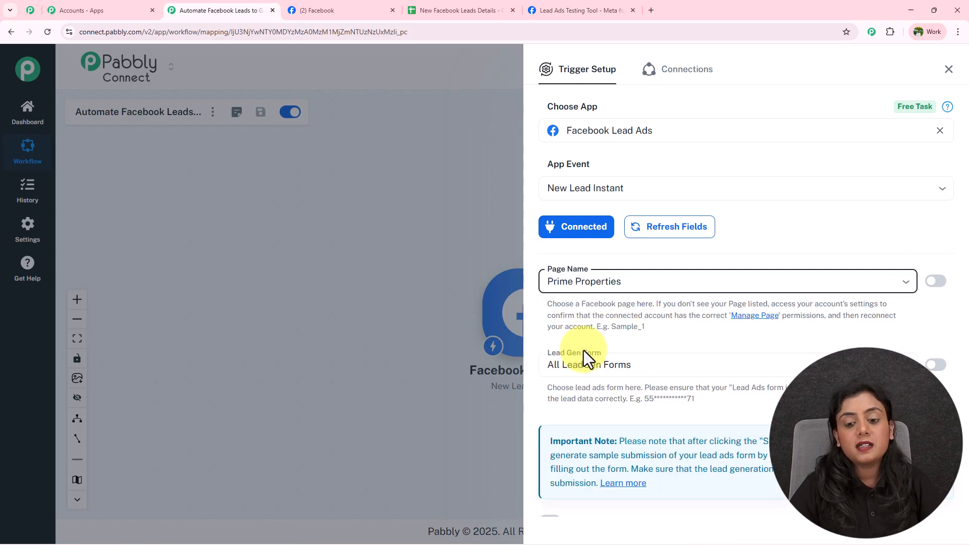
left_click(655, 369)
left_click(652, 201)
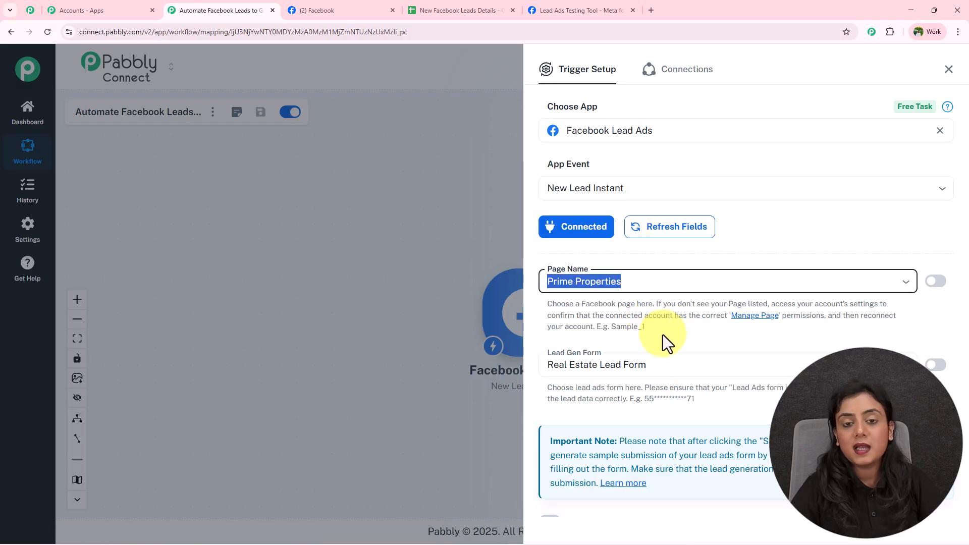
Turn on simple response format and save the trigger to await a test lead
scroll(662, 335, "down", 2)
left_click(550, 432)
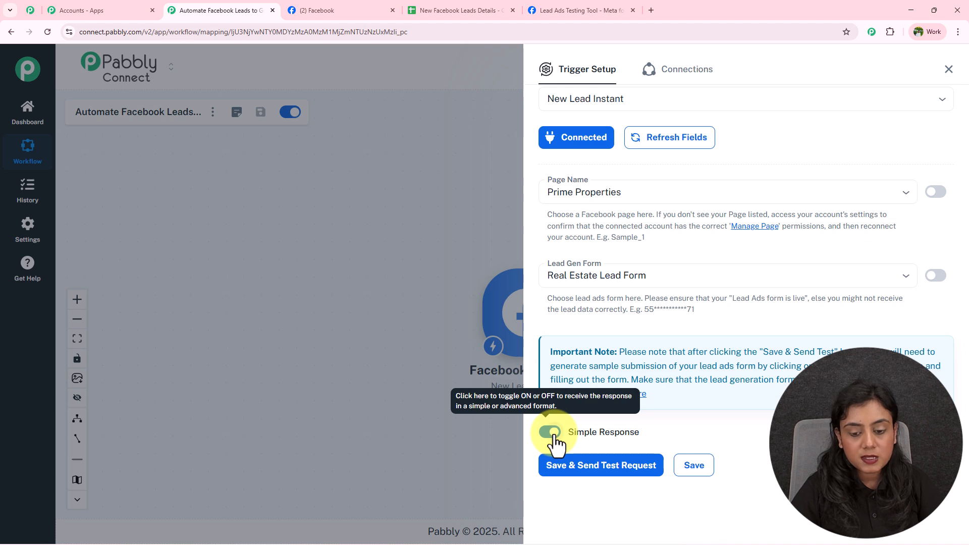
left_click(576, 465)
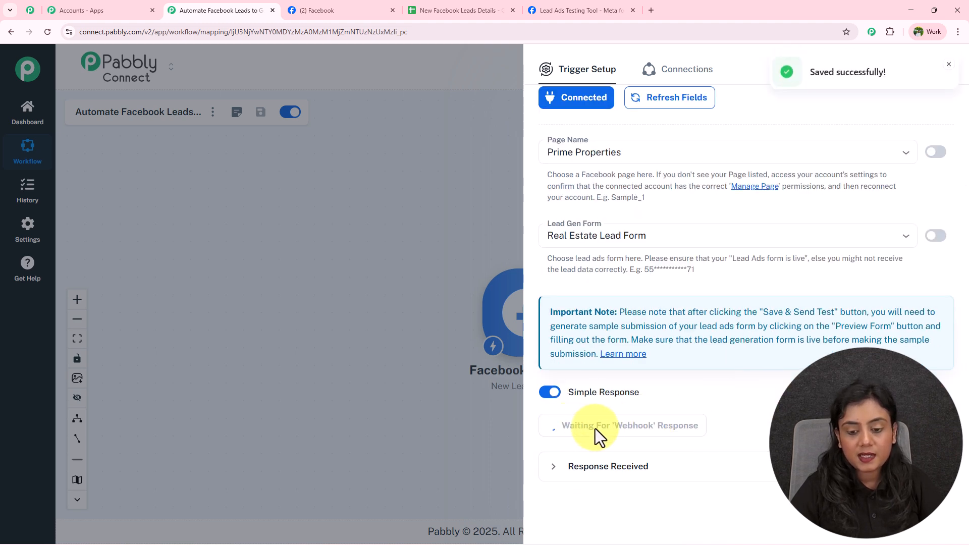
scroll(759, 430, "up", 1)
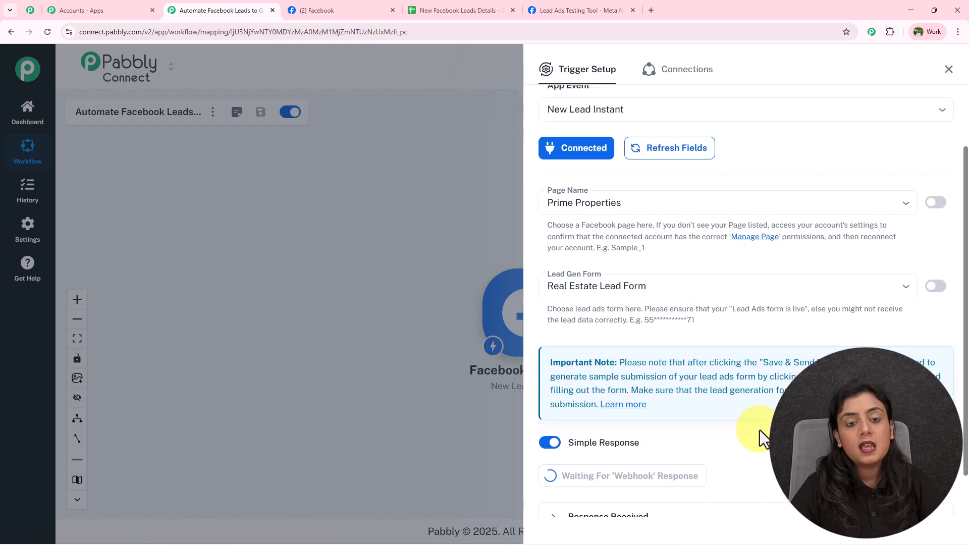
scroll(759, 430, "up", 2)
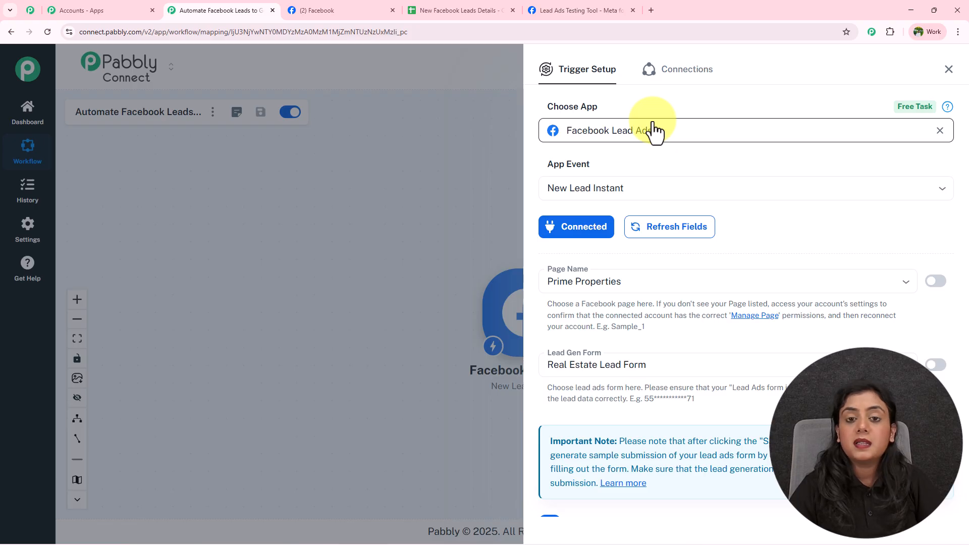
Close the thank-you preview and delete the earlier test lead
left_click(581, 9)
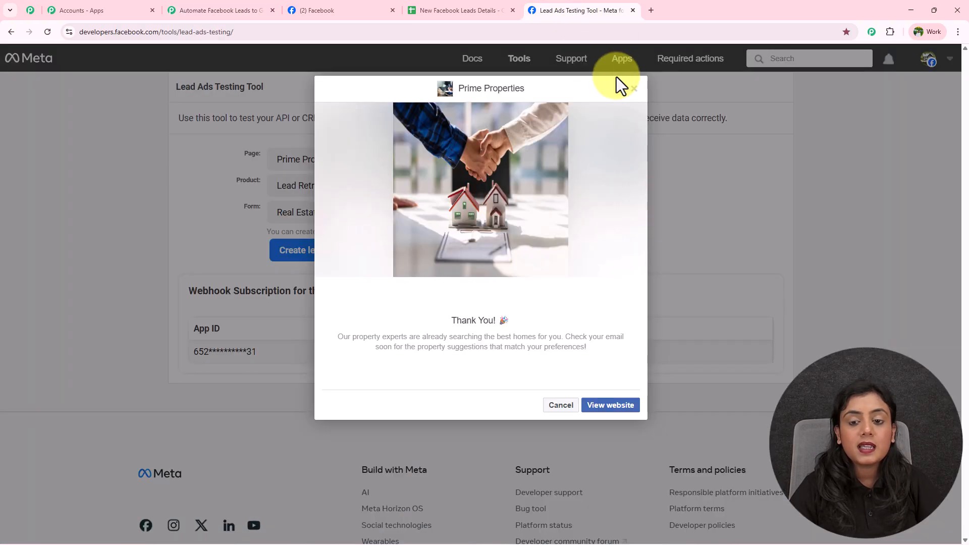
left_click(634, 89)
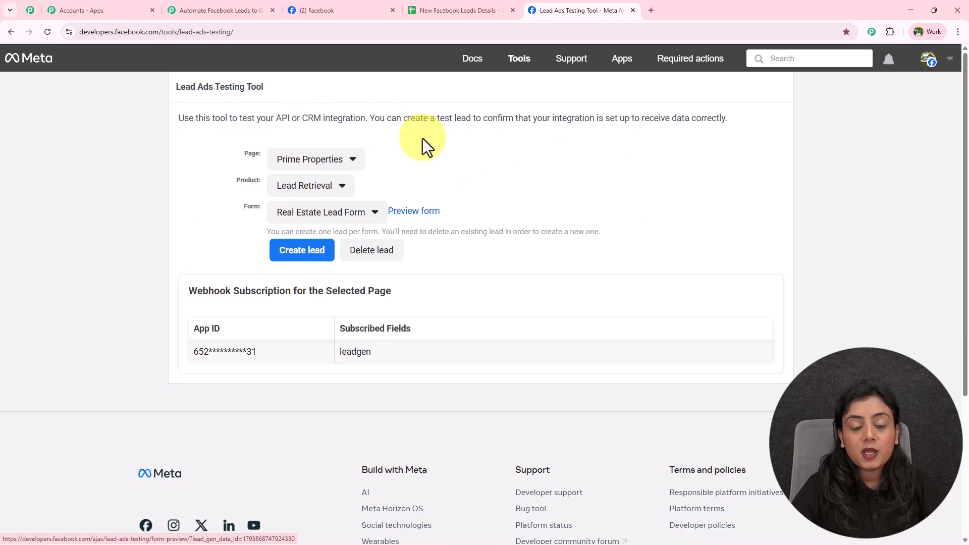
left_click(382, 261)
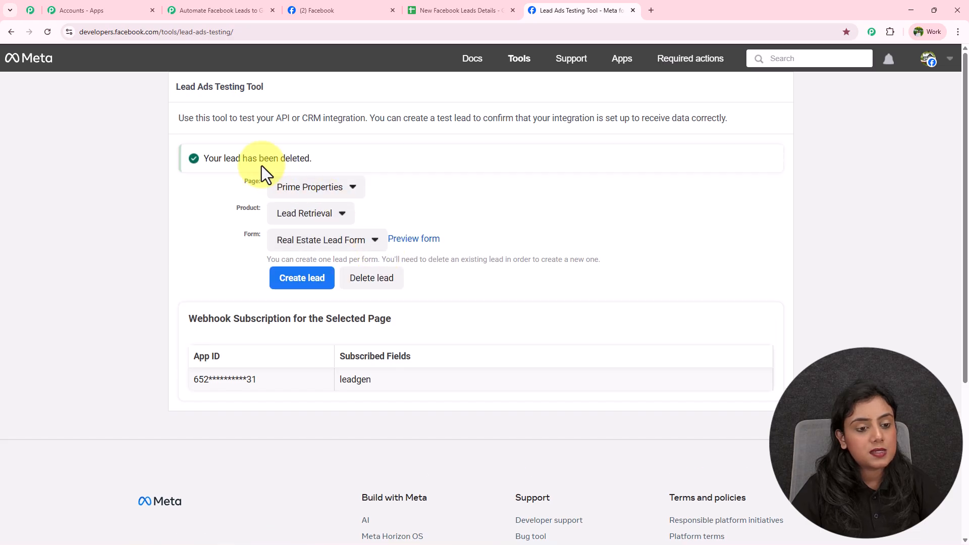
left_click_drag(200, 159, 395, 160)
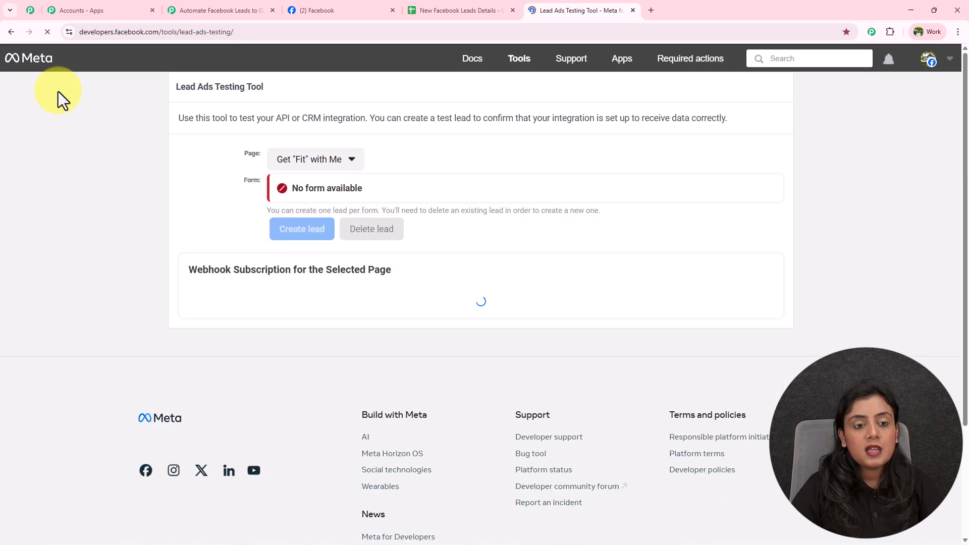
Reselect the Prime Properties page and preview the Real Estate Lead Form
left_click(346, 165)
scroll(394, 362, "down", 5)
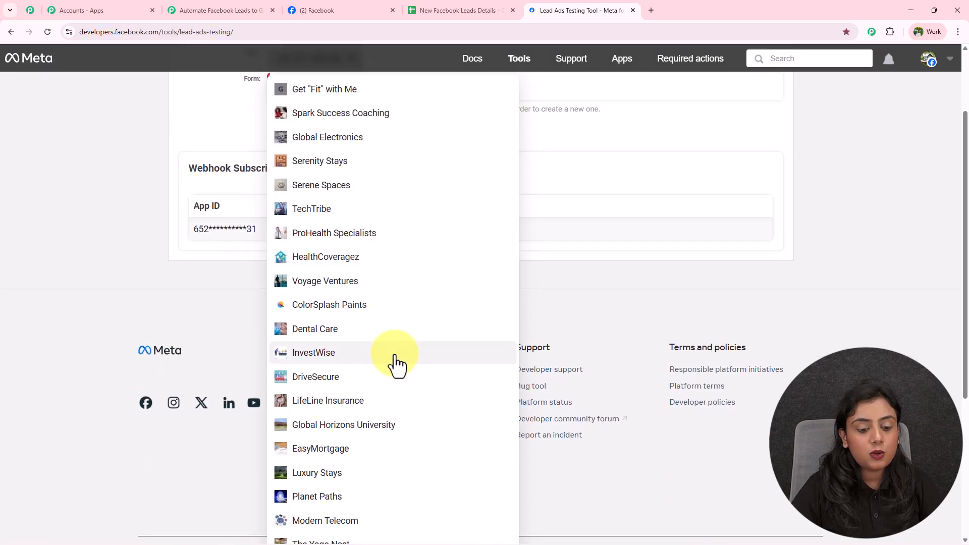
left_click(363, 423)
scroll(372, 422, "up", 5)
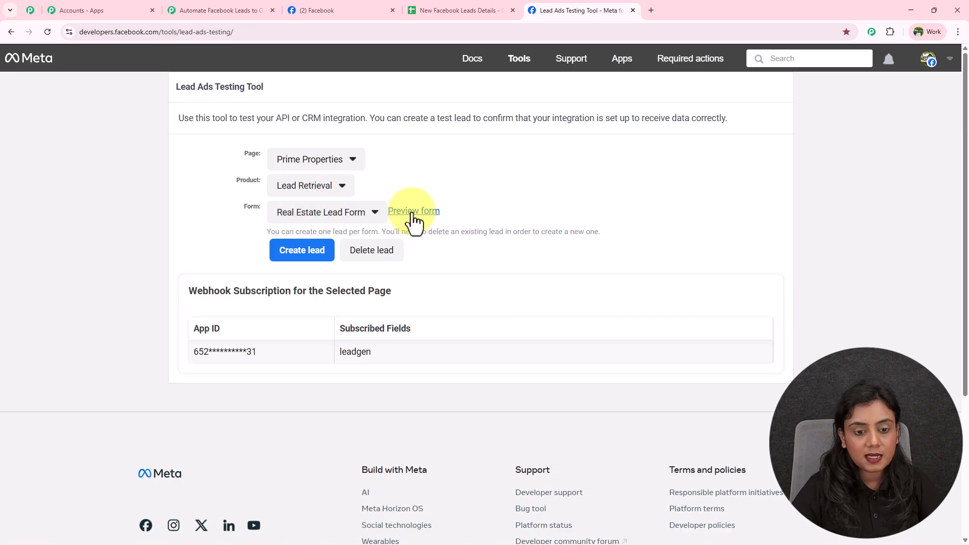
left_click(413, 211)
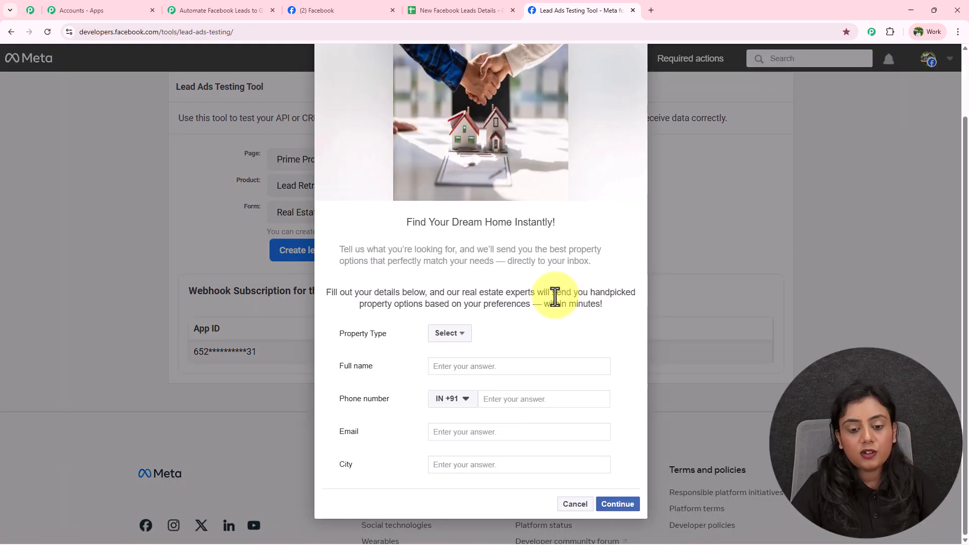
Choose Commercial Property and enter a dummy full name and phone number
left_click_drag(325, 334, 454, 344)
left_click(450, 334)
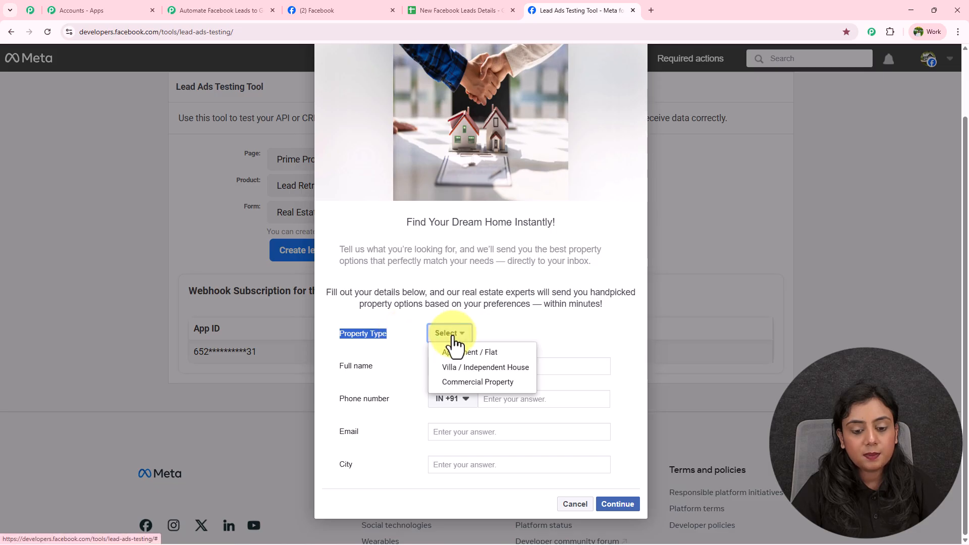
left_click(499, 382)
left_click(504, 367)
type("Dummy User")
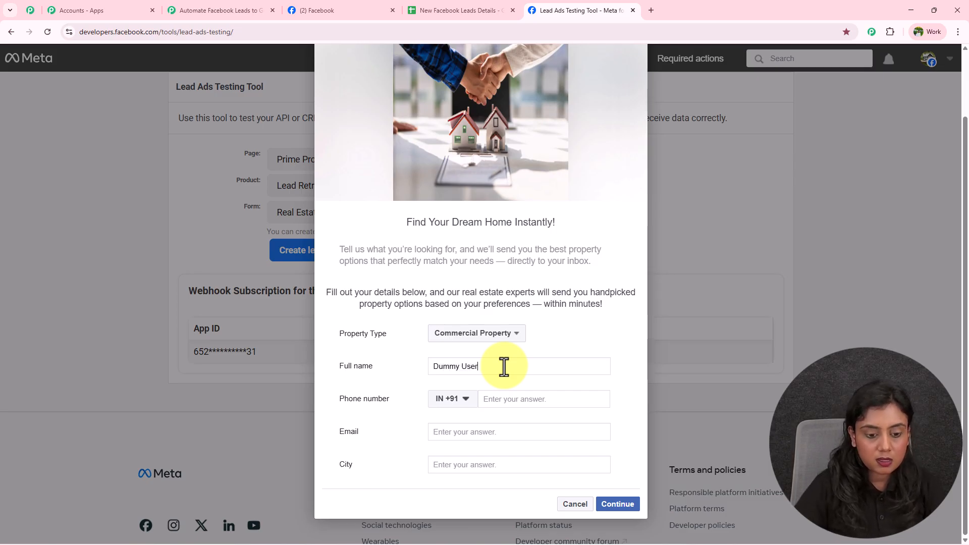
left_click(506, 399)
type("77777 77777")
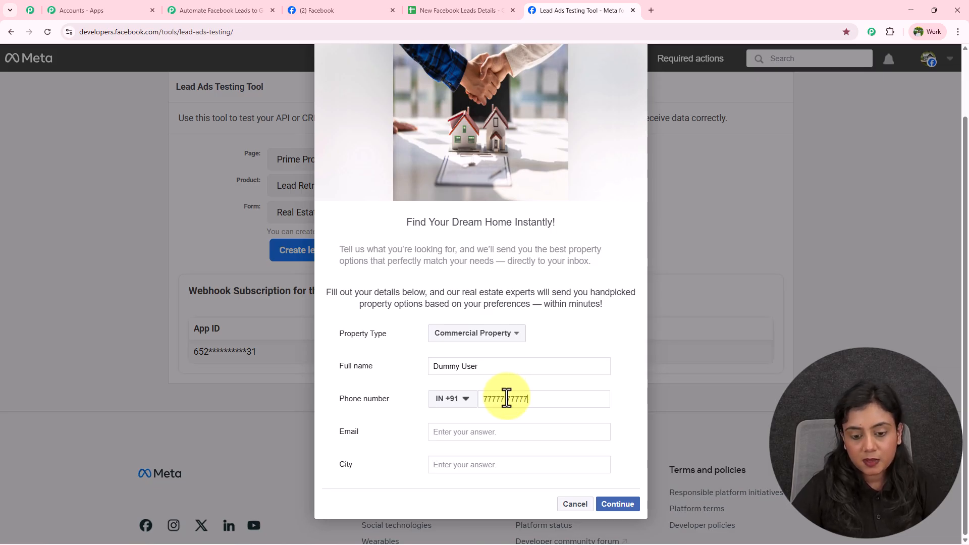
Enter a dummy email and city Mumbai, then continue and submit the test lead
left_click(492, 431)
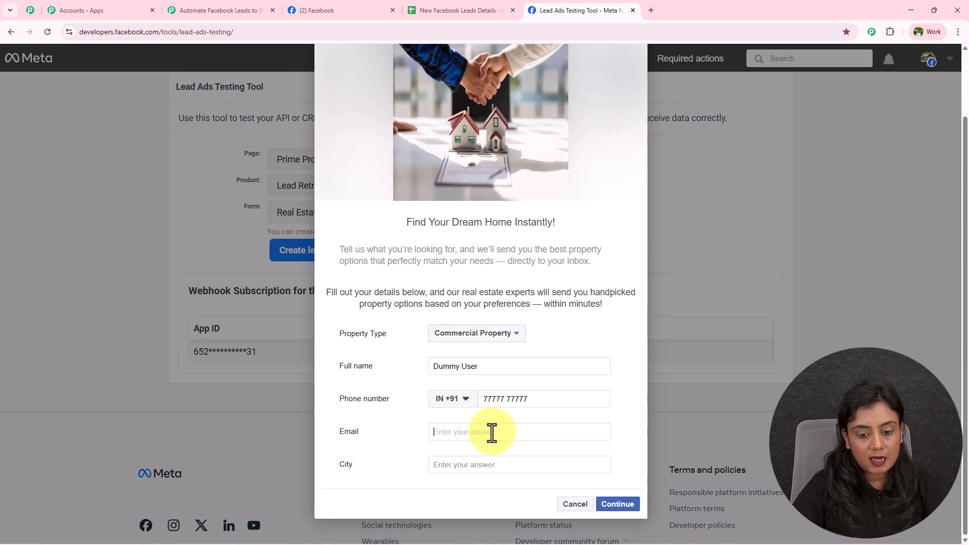
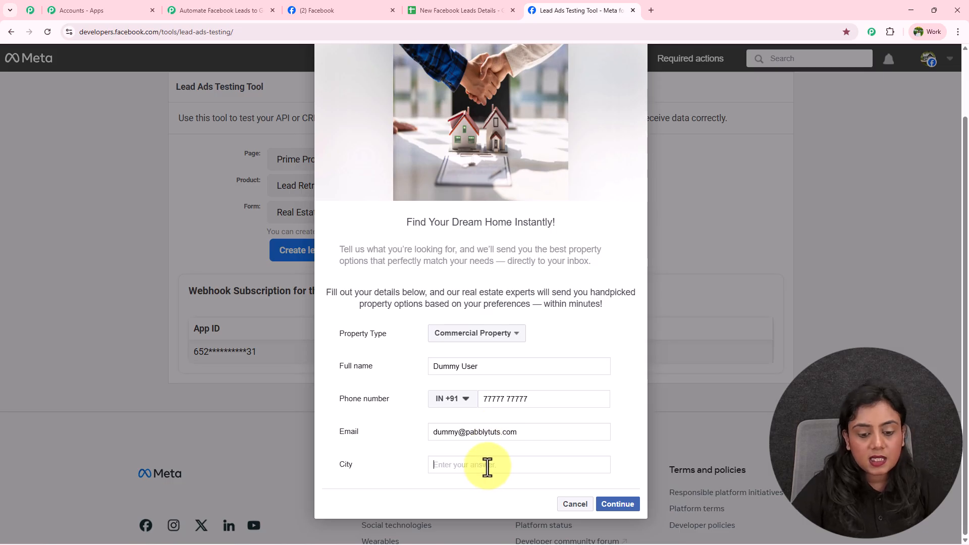
left_click(487, 465)
type("M")
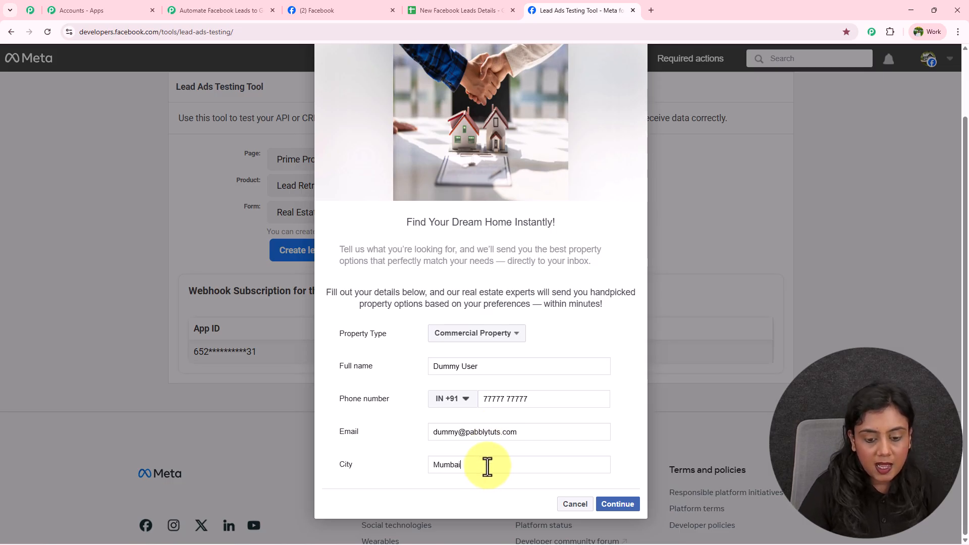
type("umbai")
left_click(619, 504)
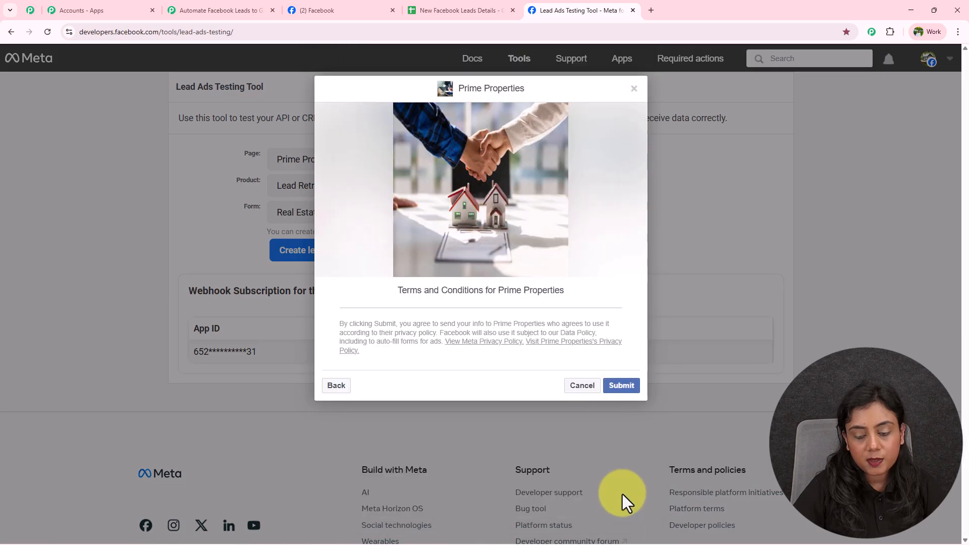
left_click(626, 385)
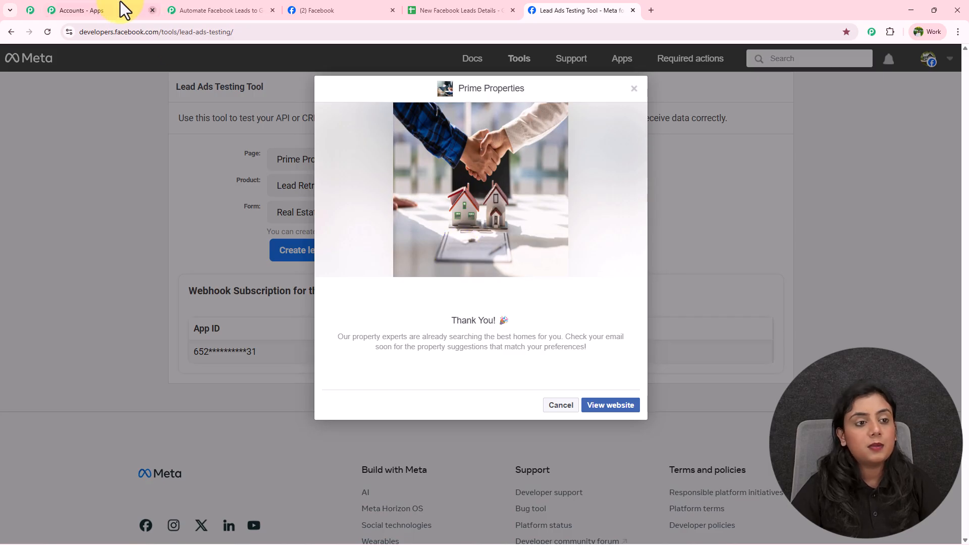
Verify the captured property_type, full_name, phone, email and Mumbai city values in Pabbly
left_click(173, 9)
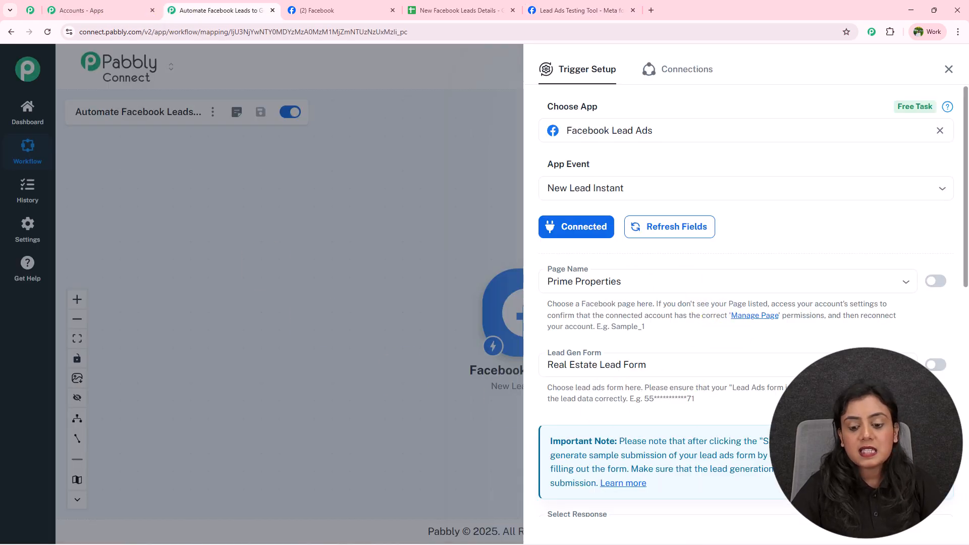
scroll(783, 346, "down", 10)
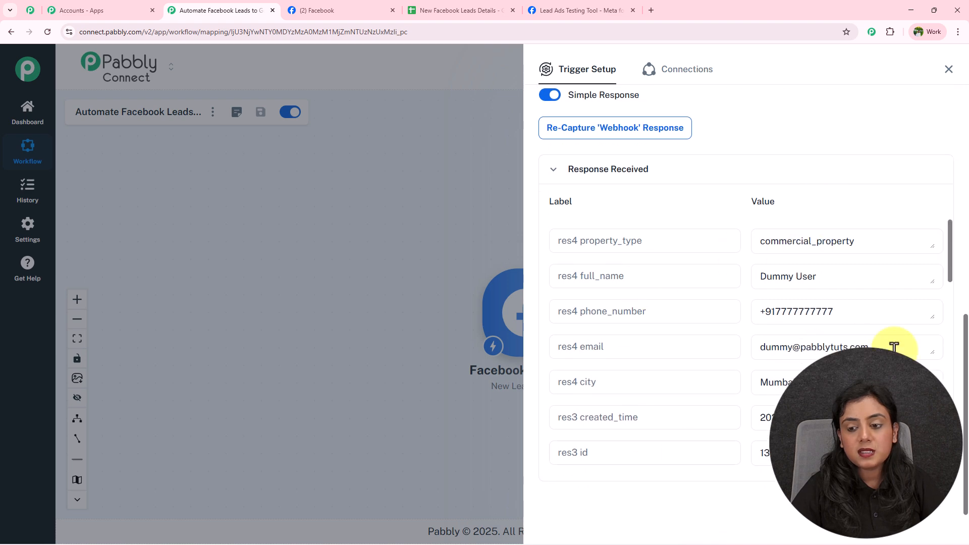
left_click_drag(600, 240, 645, 242)
left_click_drag(760, 243, 858, 244)
left_click_drag(593, 273, 774, 275)
left_click(790, 277)
triple_click(791, 277)
left_click_drag(581, 316, 771, 311)
left_click_drag(580, 344, 889, 335)
left_click_drag(580, 385, 814, 365)
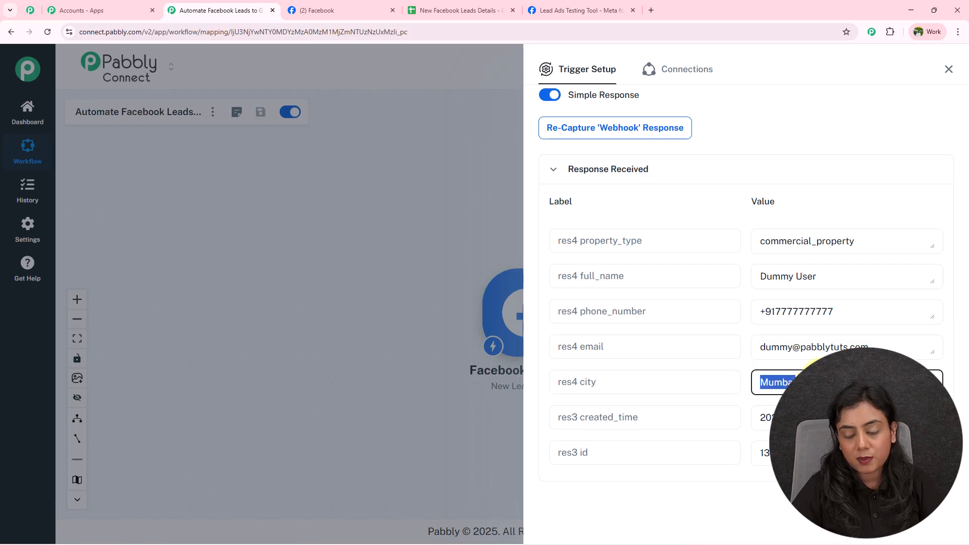
left_click(792, 140)
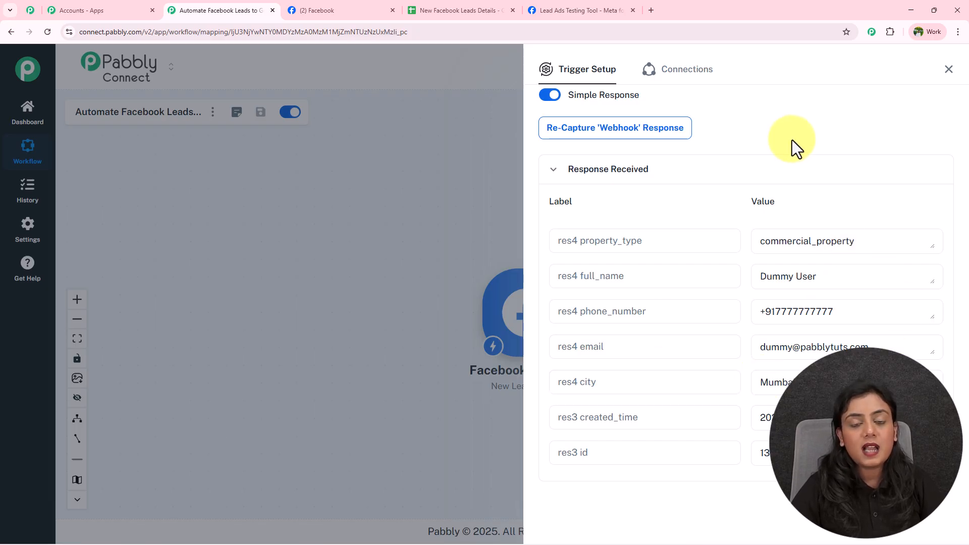
Close the trigger setup and move the Facebook Lead Ads node left on the canvas
left_click(949, 69)
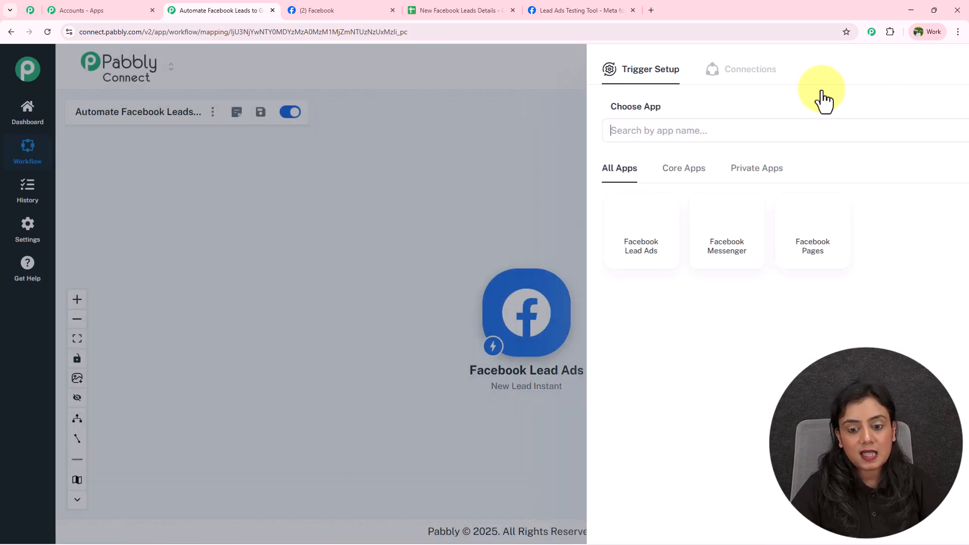
left_click_drag(527, 317, 244, 299)
scroll(235, 302, "up", 3)
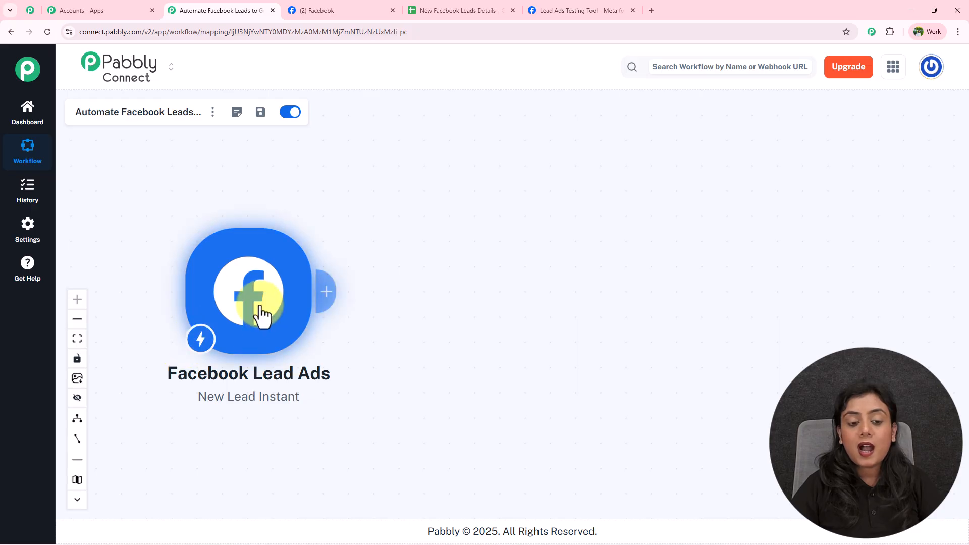
Add a Google Sheets action with the Add New Row event and choose Add New Connection
left_click(325, 295)
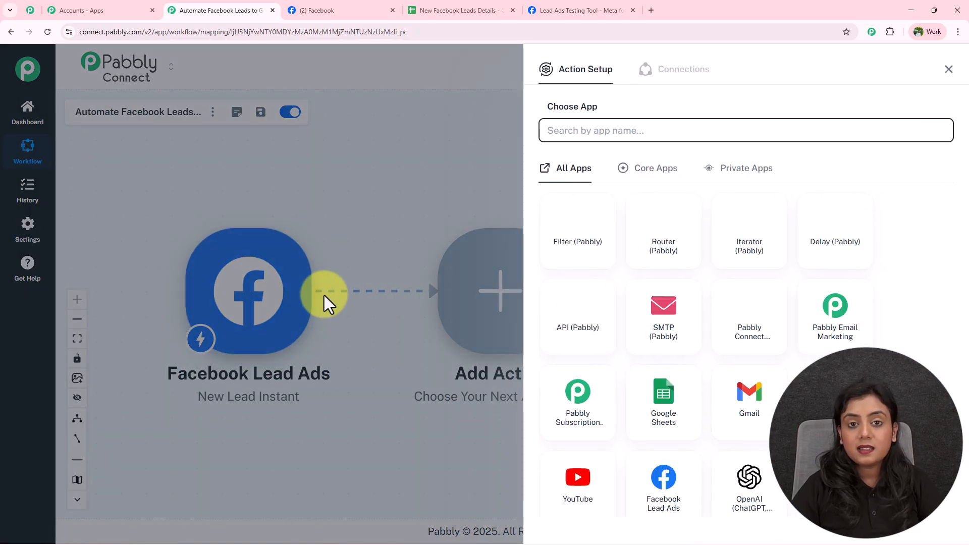
type("Google")
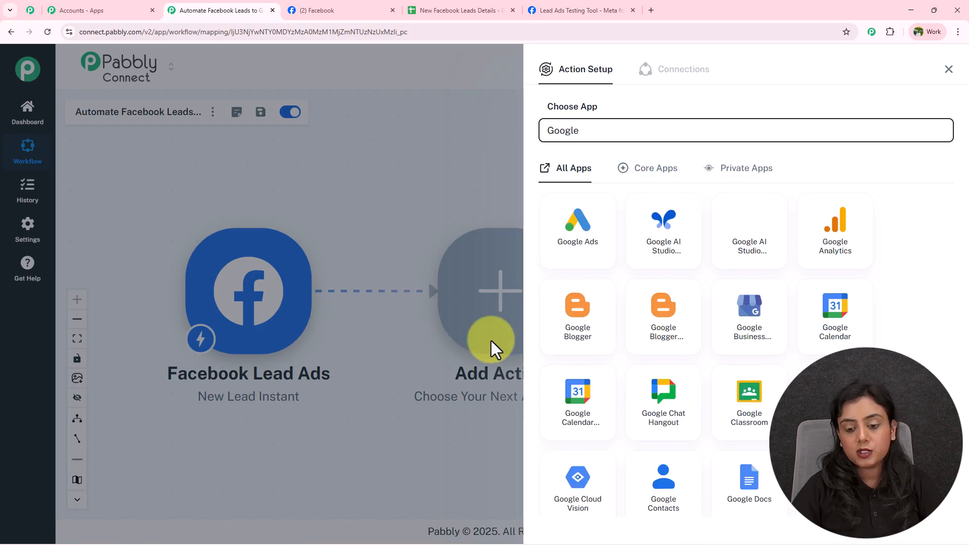
type(" S")
left_click(680, 237)
left_click(640, 188)
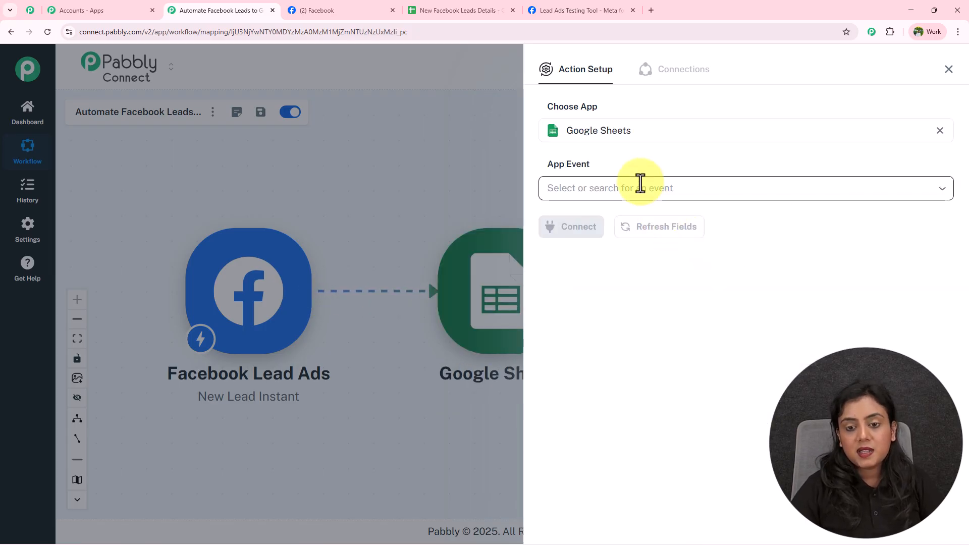
left_click(619, 222)
left_click(581, 233)
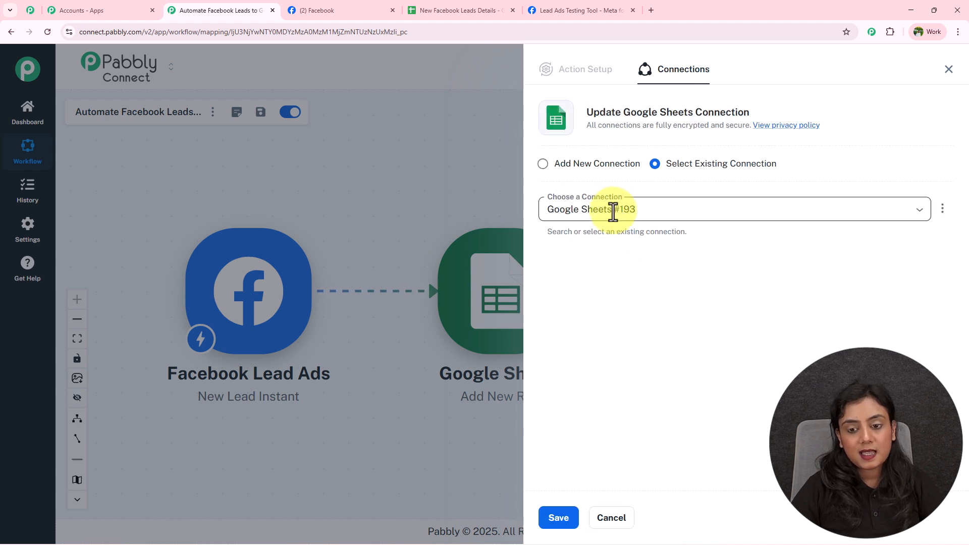
left_click(544, 170)
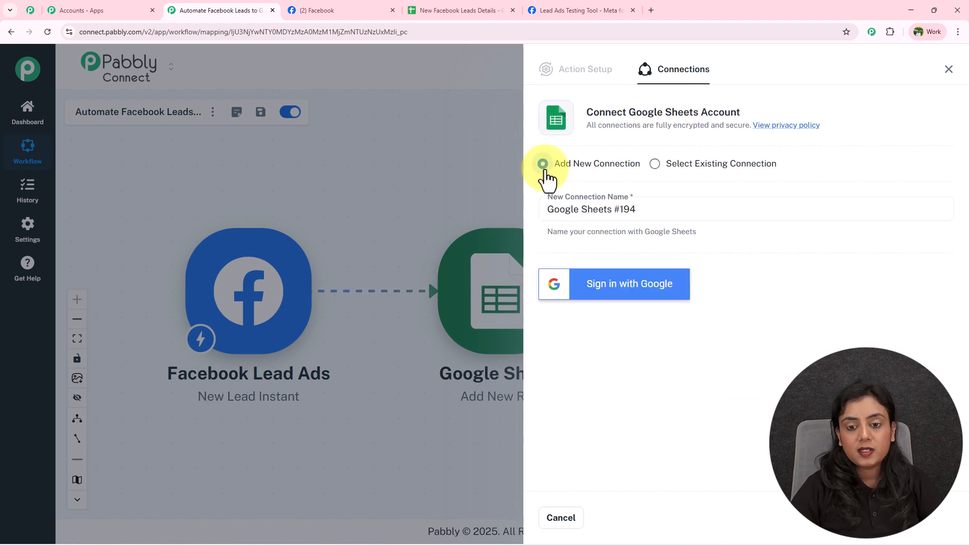
Sign in with the chosen Google account and allow Pabbly access to it
left_click(648, 304)
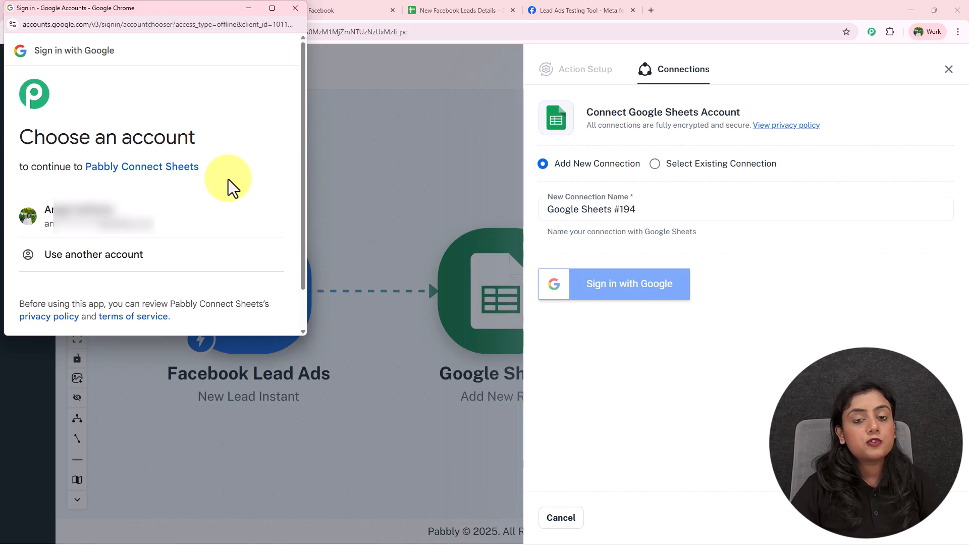
left_click(202, 217)
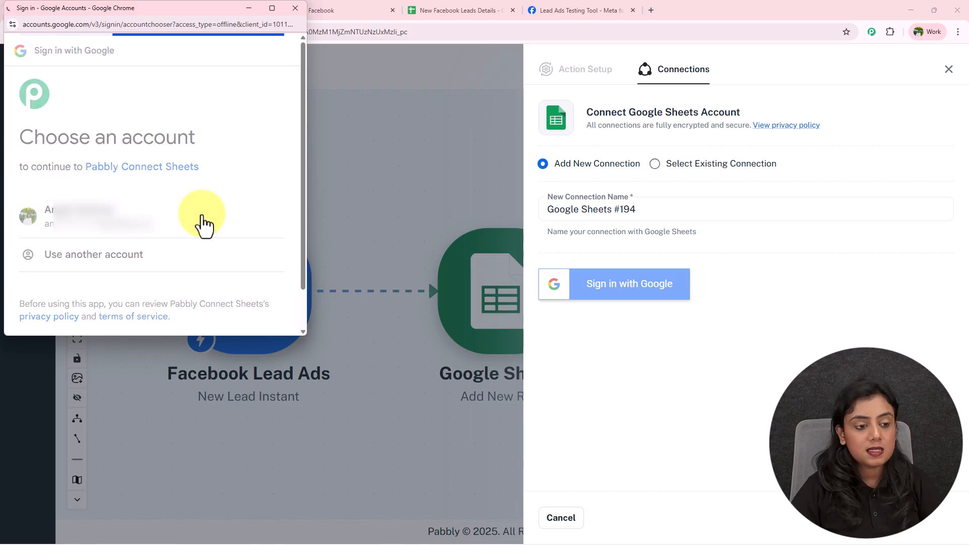
scroll(201, 214, "down", 5)
left_click(230, 270)
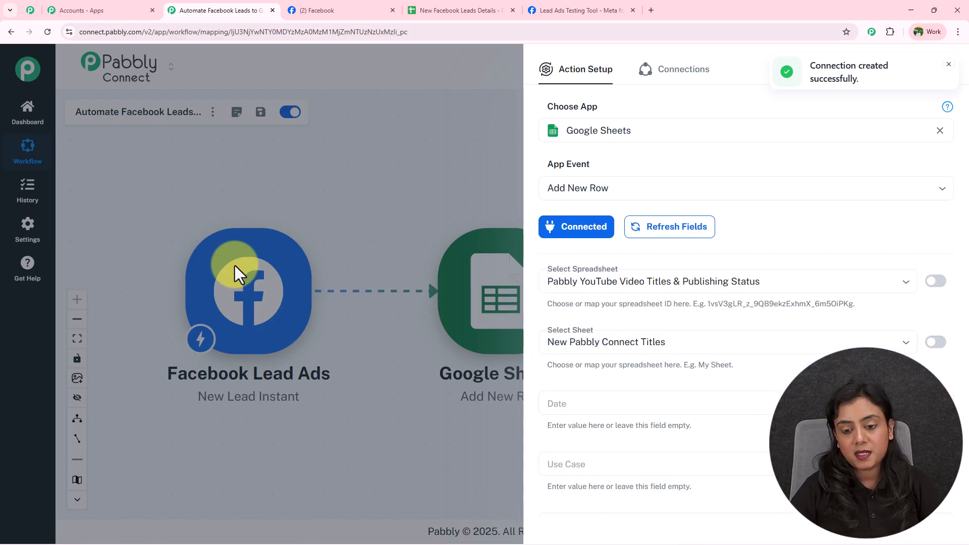
Select the New Facebook Leads Details spreadsheet and check its empty rows in Sheets
left_click(601, 281)
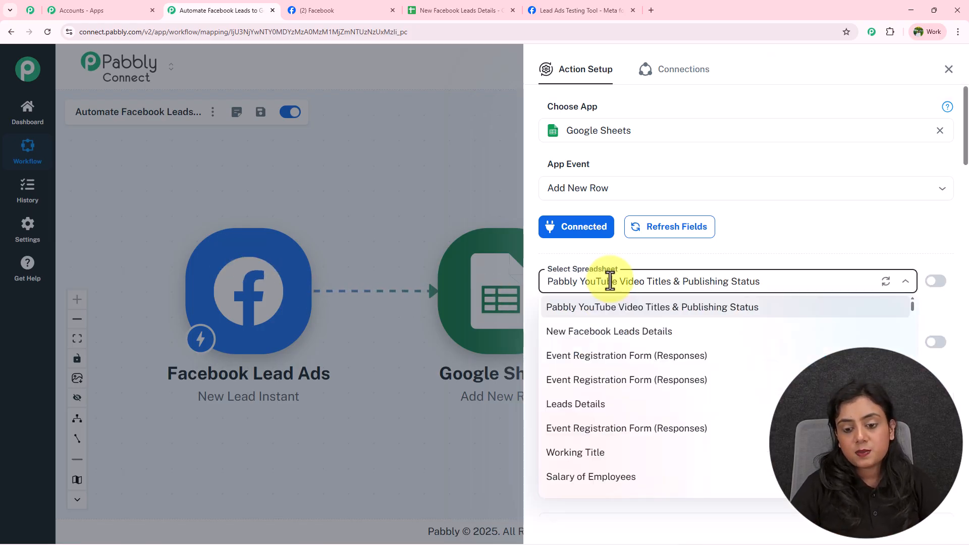
left_click(608, 333)
left_click(483, 9)
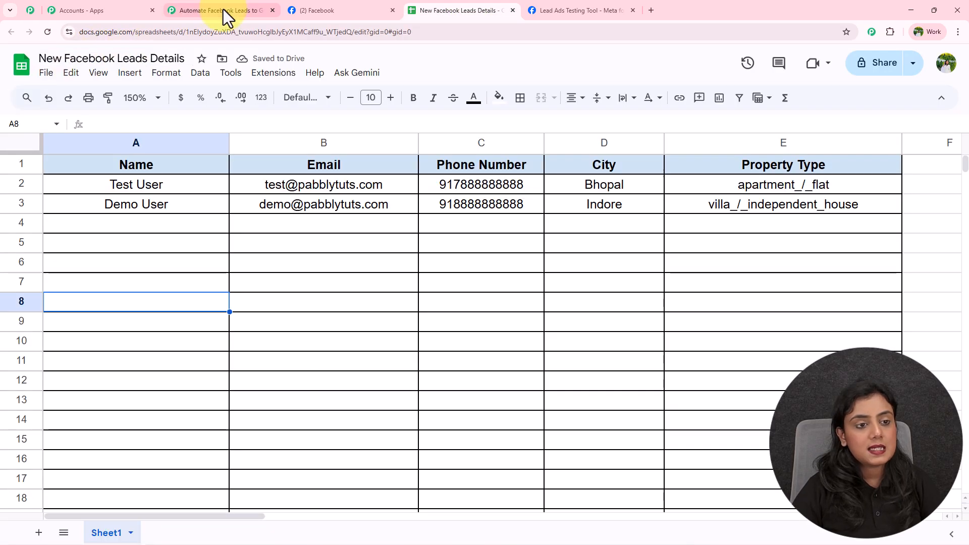
left_click(131, 222)
left_click_drag(282, 247, 751, 302)
left_click(747, 284)
left_click(232, 7)
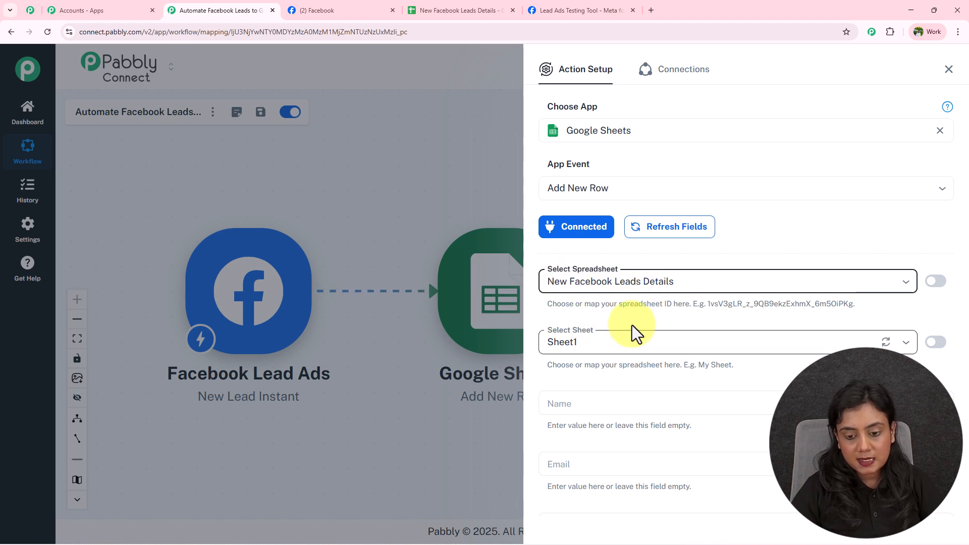
Compare Sheet1's column fields with the spreadsheet headers Name through Property Type
scroll(634, 333, "down", 3)
scroll(606, 251, "down", 1)
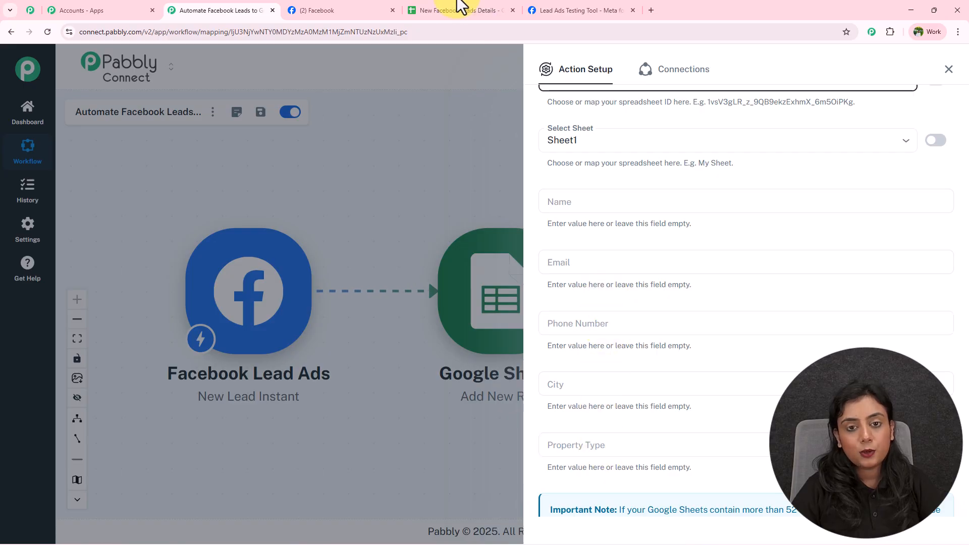
left_click(479, 12)
left_click_drag(139, 168, 505, 167)
left_click_drag(565, 190, 804, 173)
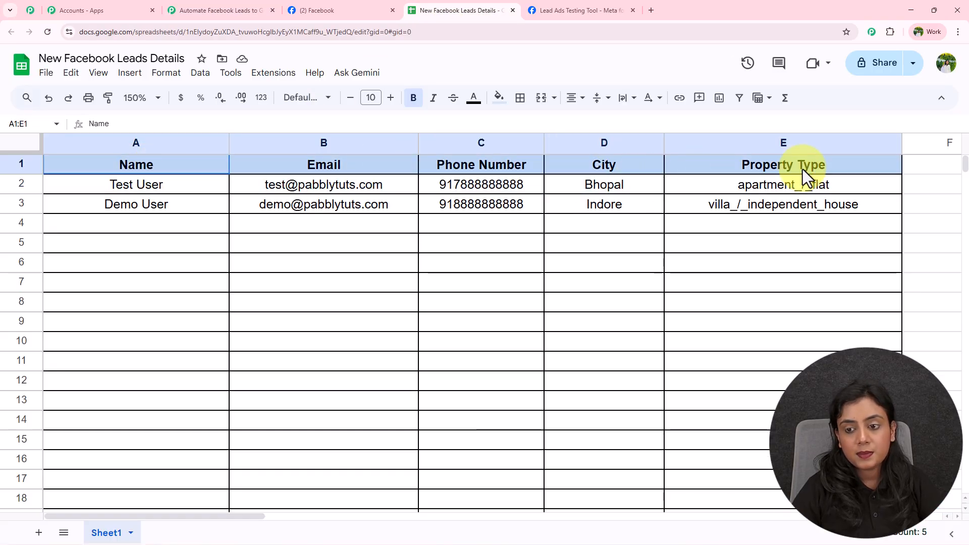
left_click(631, 305)
left_click(223, 10)
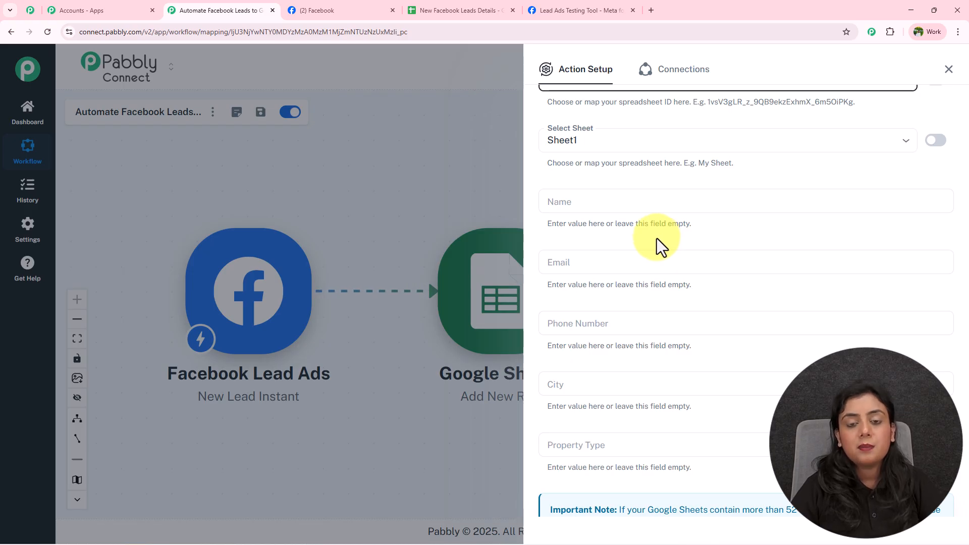
Map the lead's full_name into Name and email into Email
left_click(644, 204)
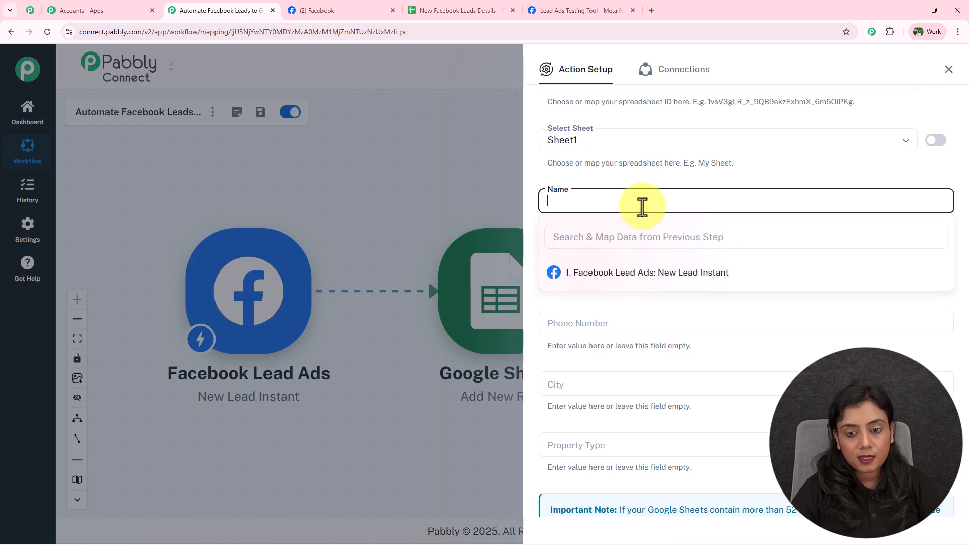
left_click(768, 291)
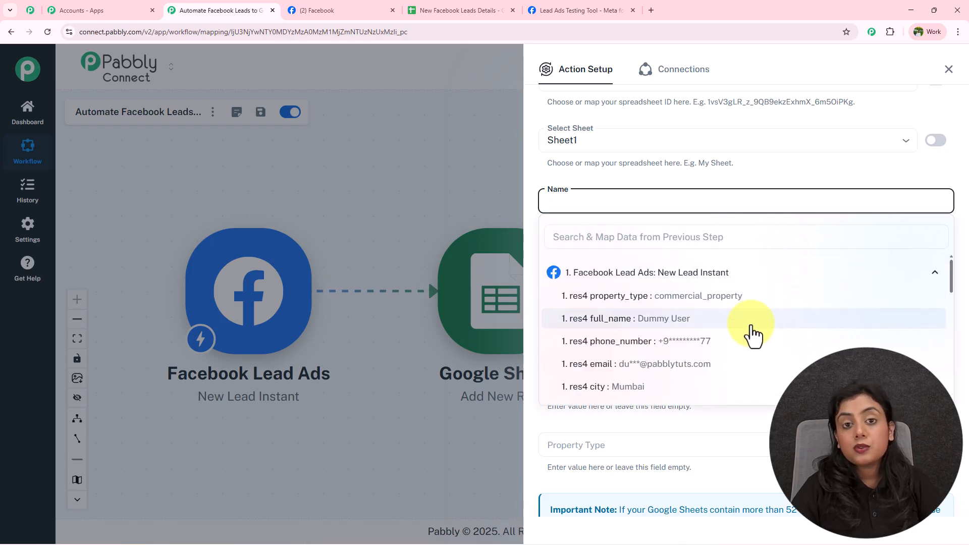
left_click(708, 323)
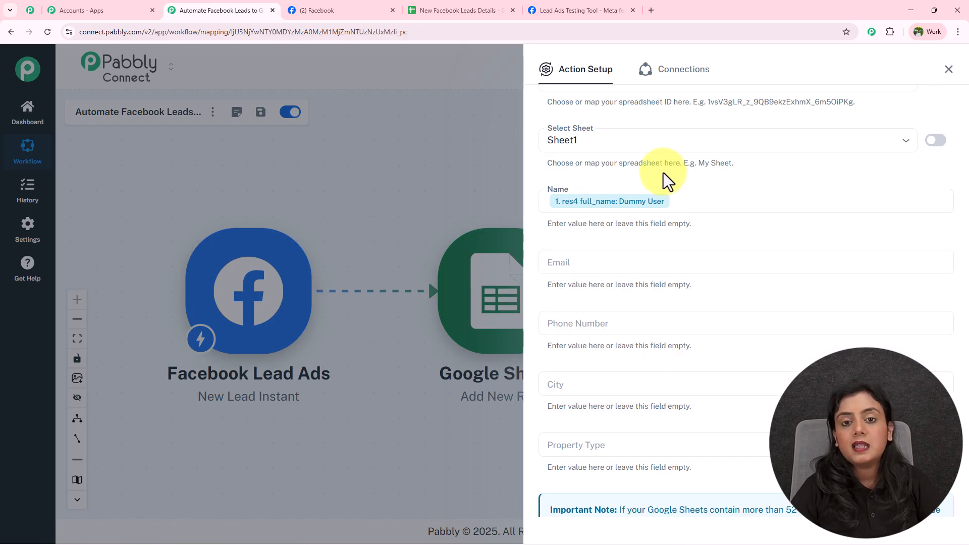
scroll(663, 177, "down", 1)
left_click(660, 211)
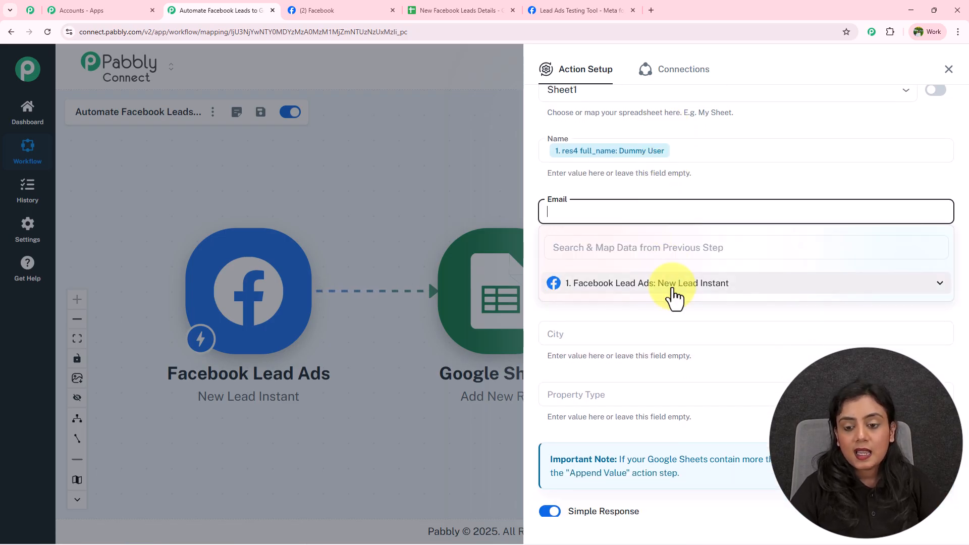
left_click(674, 290)
left_click(673, 372)
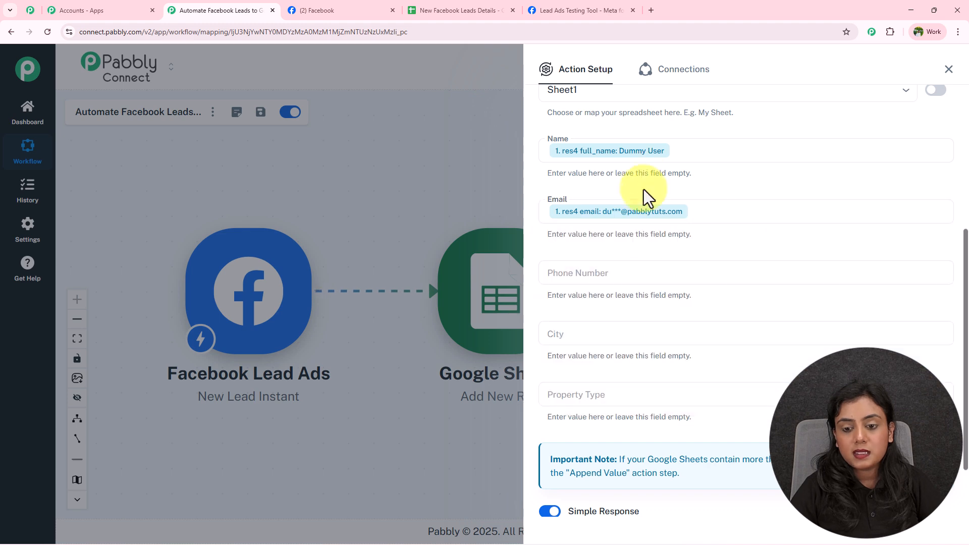
Map phone_number, city and property_type into Phone Number, City and Property Type
left_click(645, 272)
left_click(650, 347)
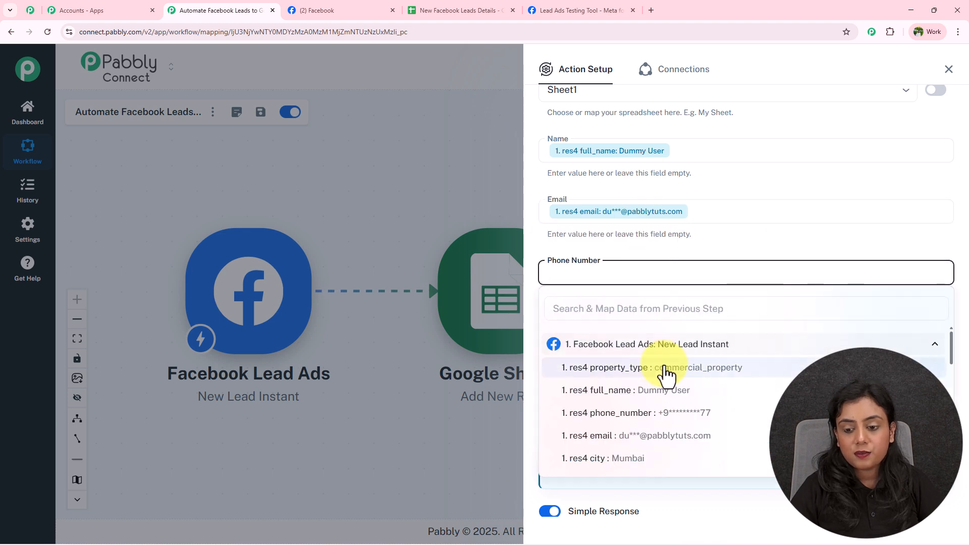
left_click(663, 413)
left_click(638, 355)
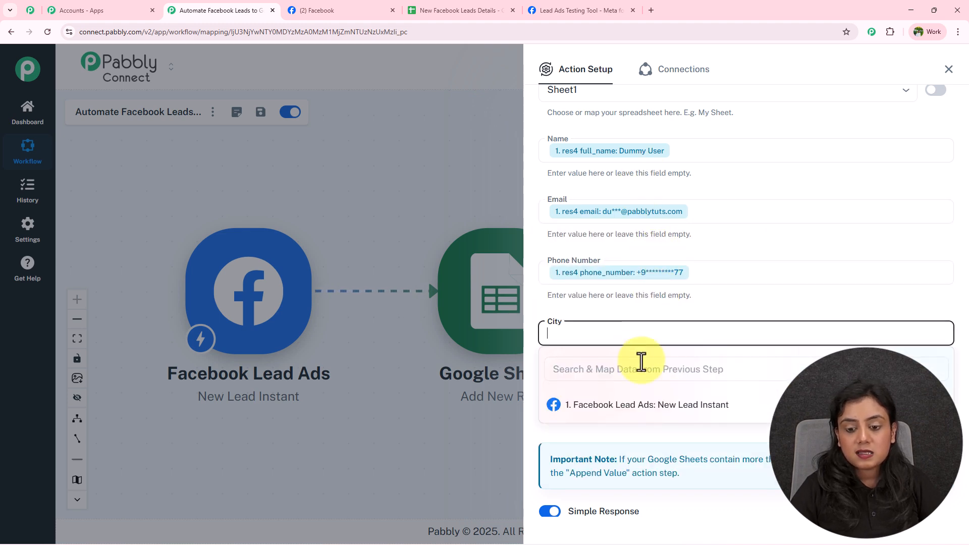
left_click(654, 405)
scroll(677, 485, "down", 2)
left_click(659, 419)
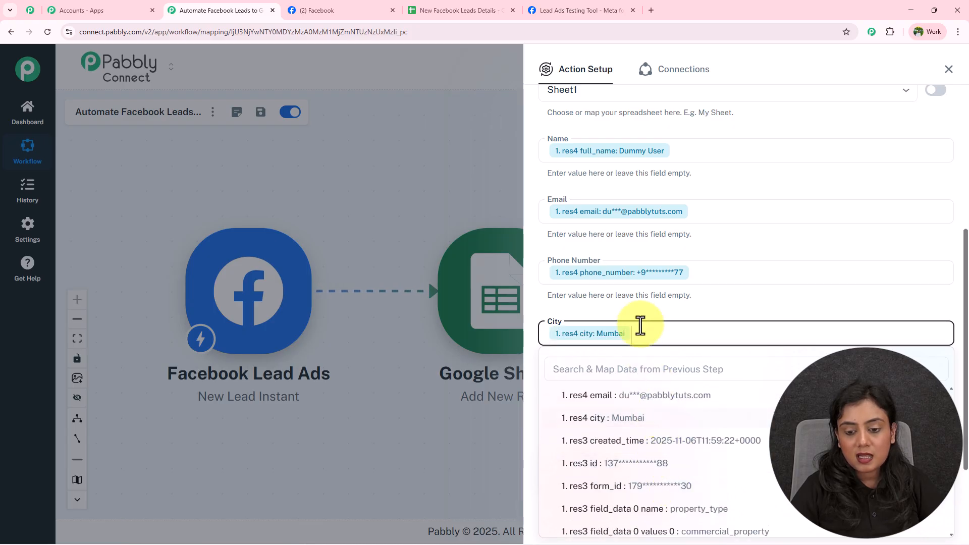
left_click(623, 392)
left_click(677, 466)
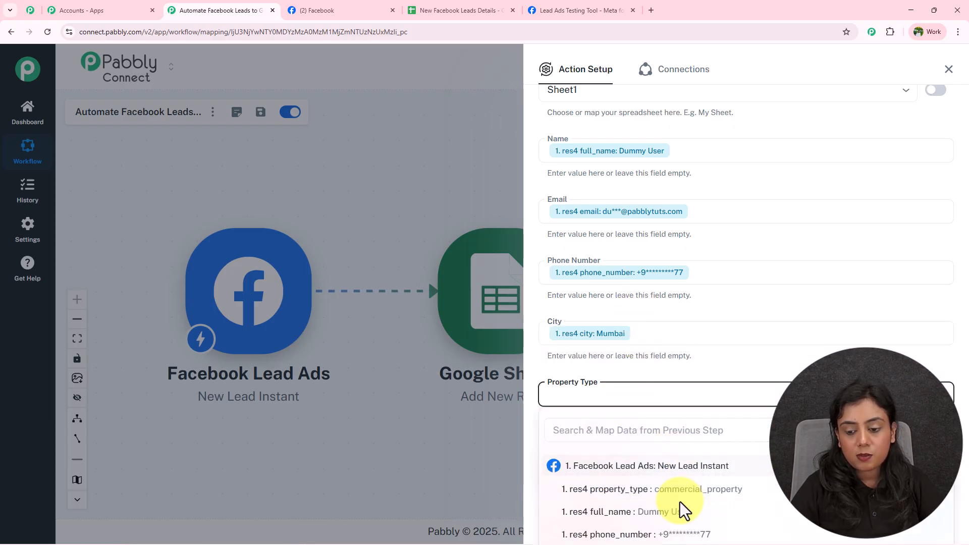
left_click(681, 490)
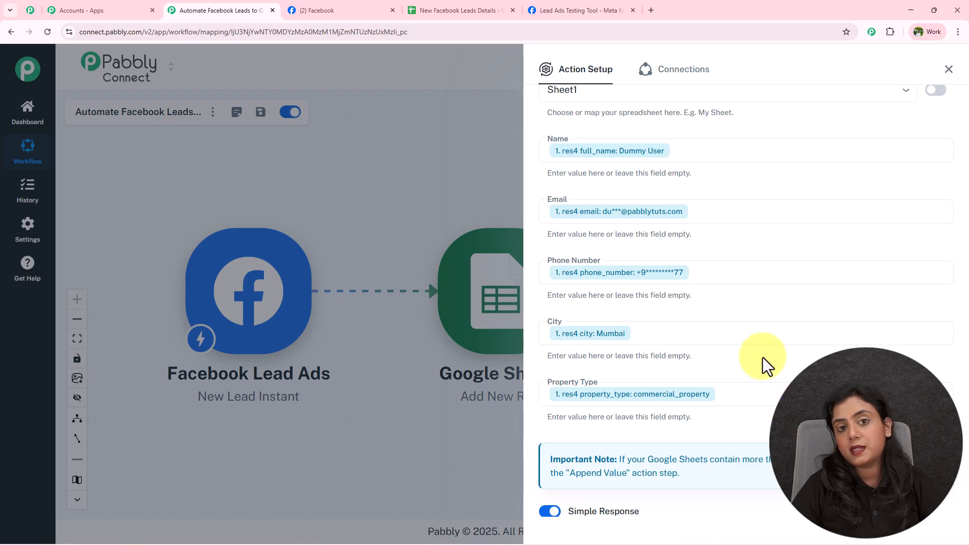
Save and send a test request, inspect the response, then view the new row 4
scroll(762, 353, "down", 2)
left_click(640, 467)
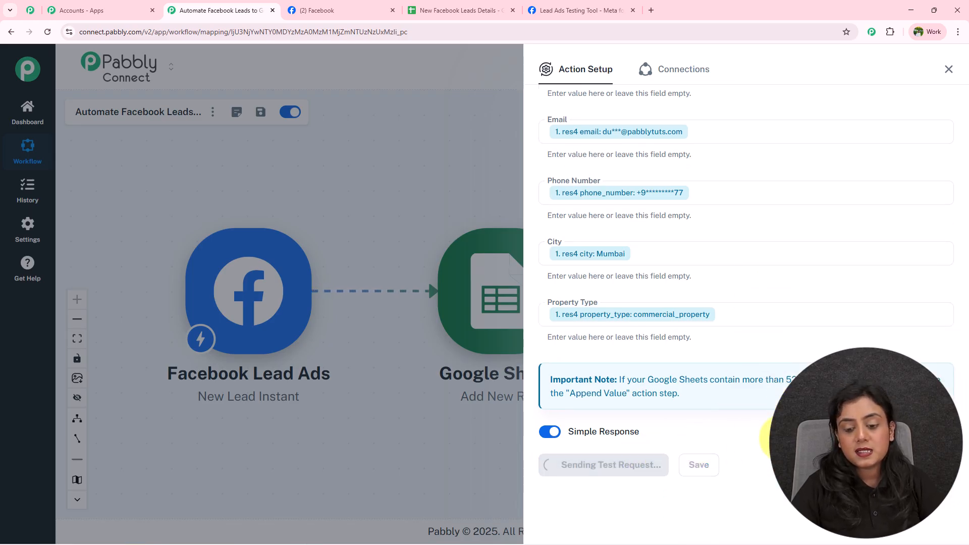
scroll(832, 273, "down", 4)
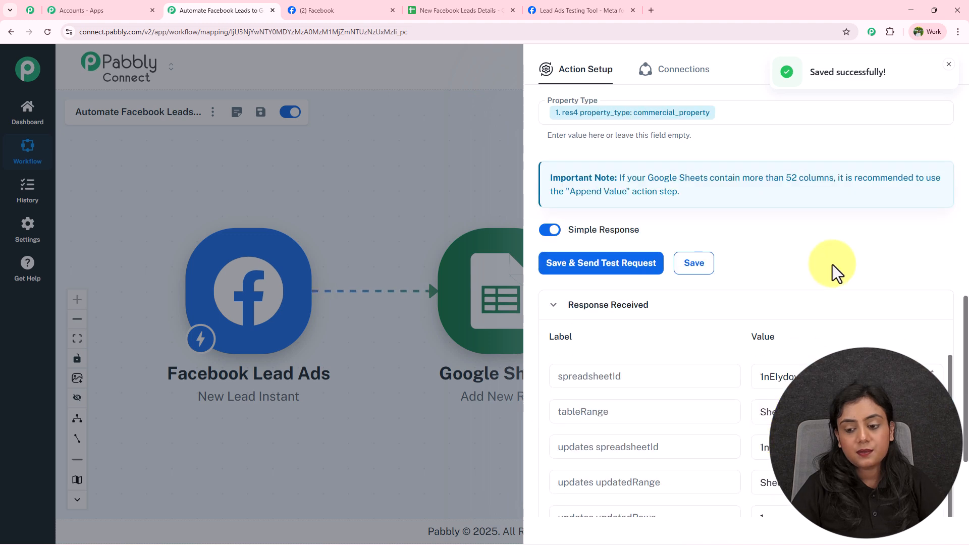
scroll(833, 273, "down", 3)
left_click(786, 237)
left_click_drag(772, 238, 933, 245)
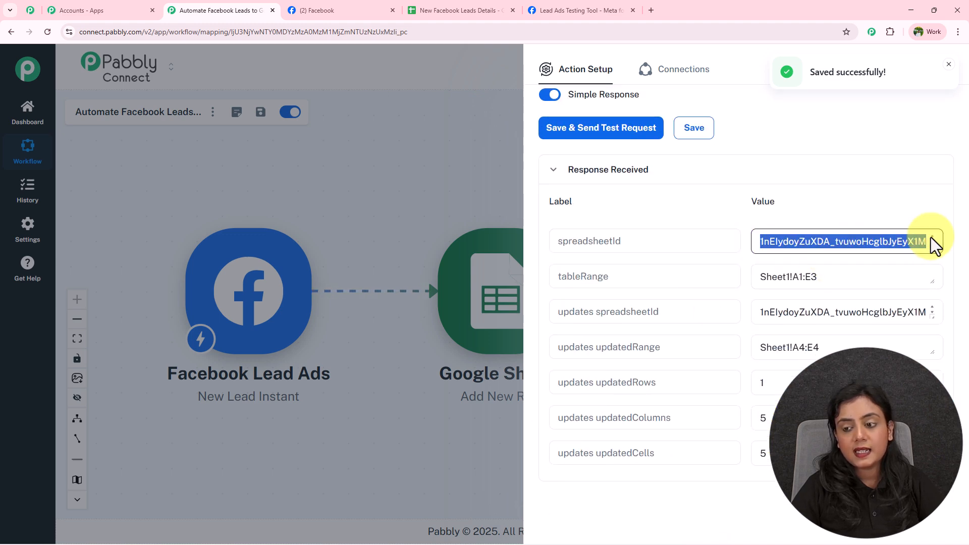
left_click(472, 10)
left_click_drag(126, 225, 696, 230)
Check the test lead's values in cells A4 through E4, then return to Pabbly
left_click(737, 282)
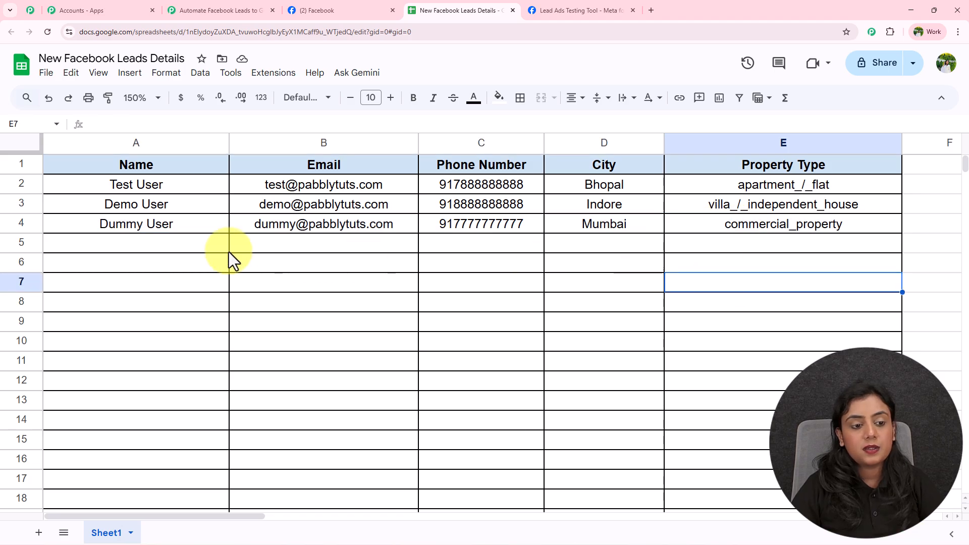
left_click(210, 226)
left_click(333, 226)
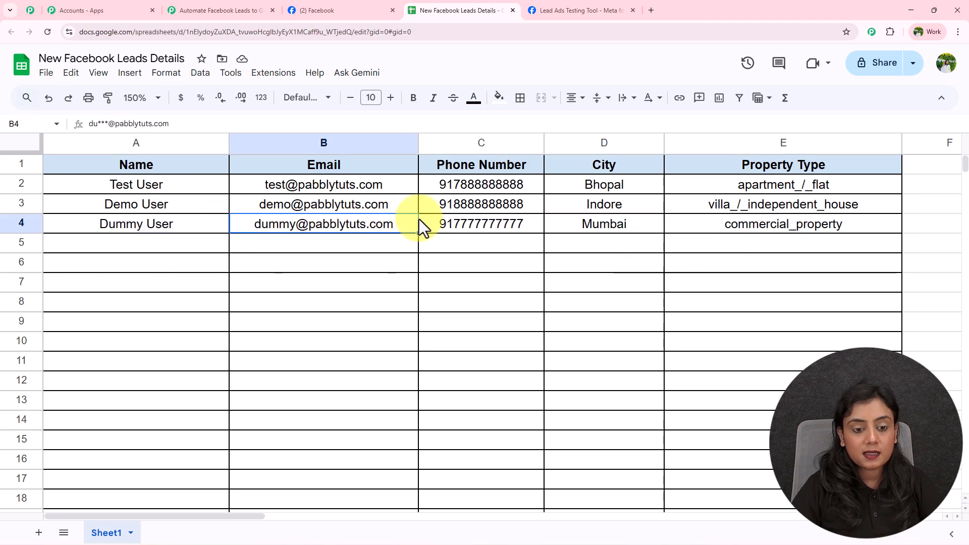
left_click(480, 221)
left_click(553, 228)
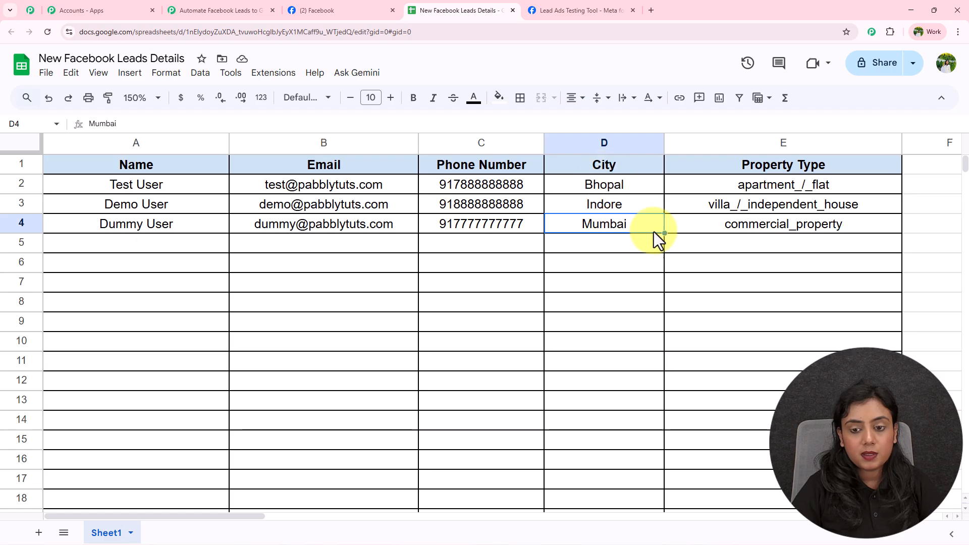
left_click(747, 224)
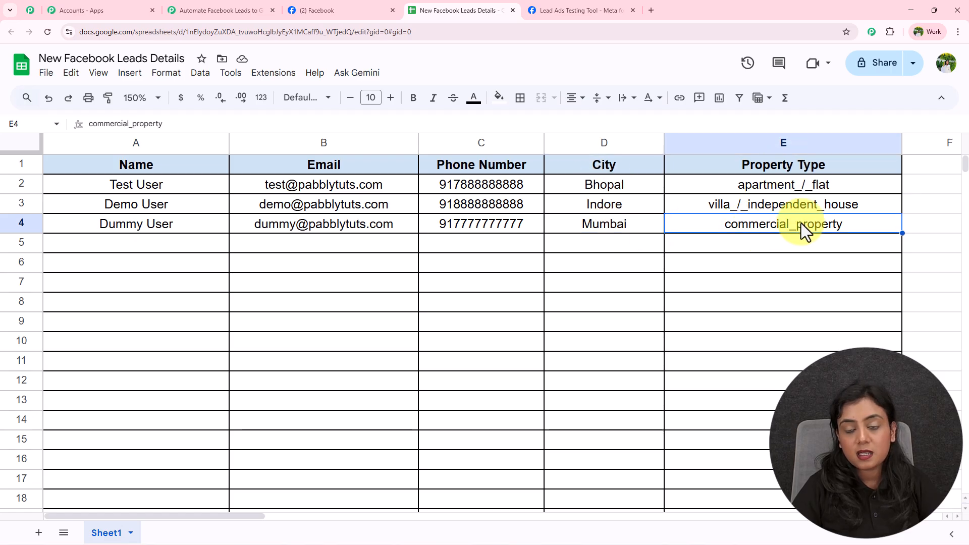
left_click(237, 10)
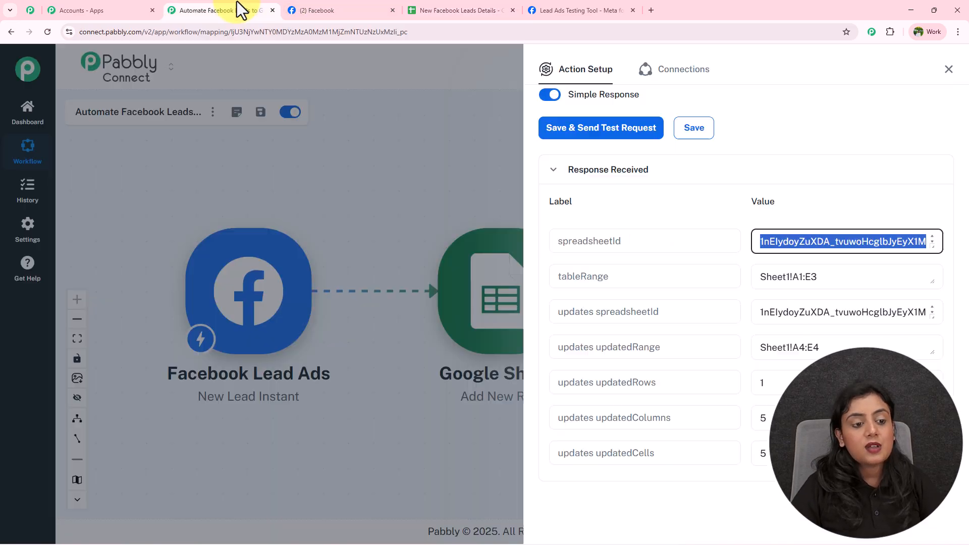
Close the Google Sheets Add New Row setup to view the full Facebook Lead Ads workflow canvas
left_click(949, 70)
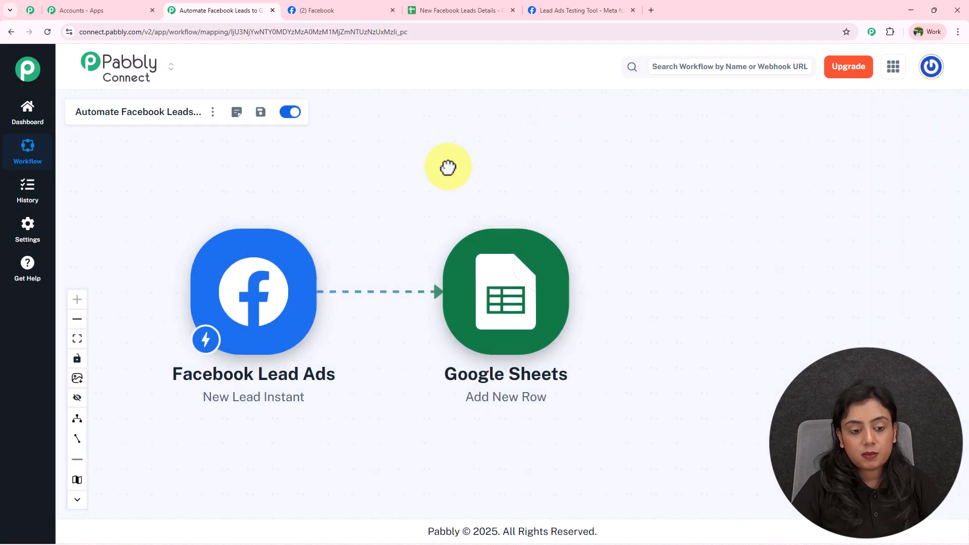